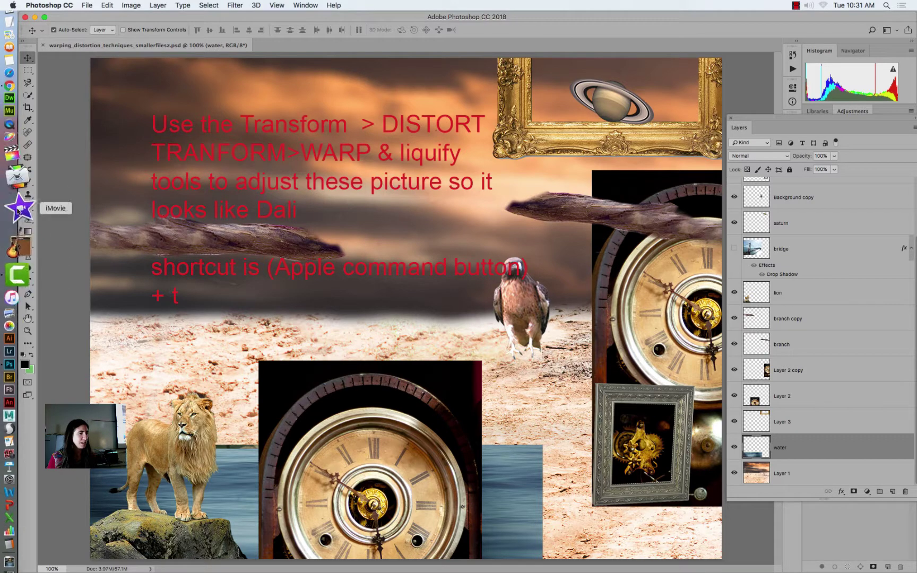
Switch to Chrome and search Google Images for "salvador dali melting clock" in a new tab.
{"action": "left_click", "coordinate": [14, 128]}
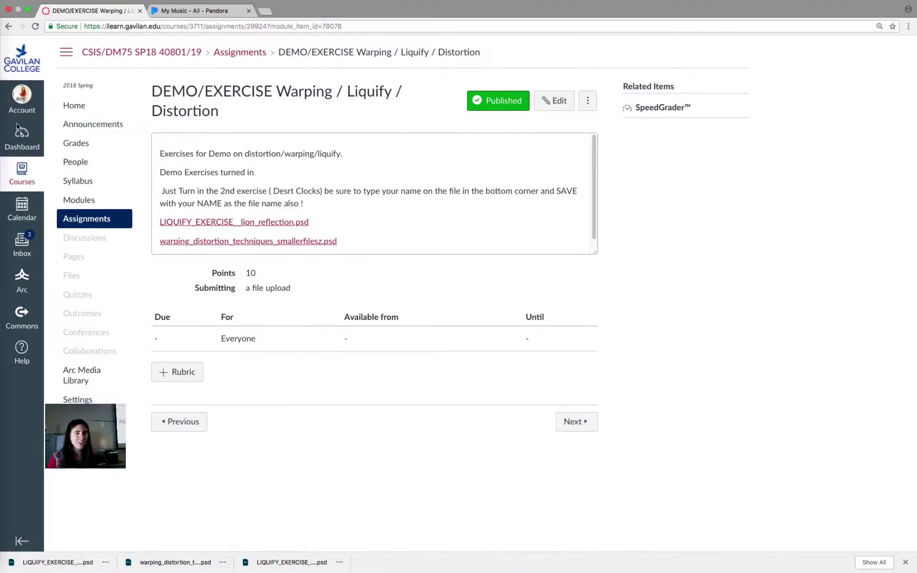
{"action": "left_click", "coordinate": [262, 11]}
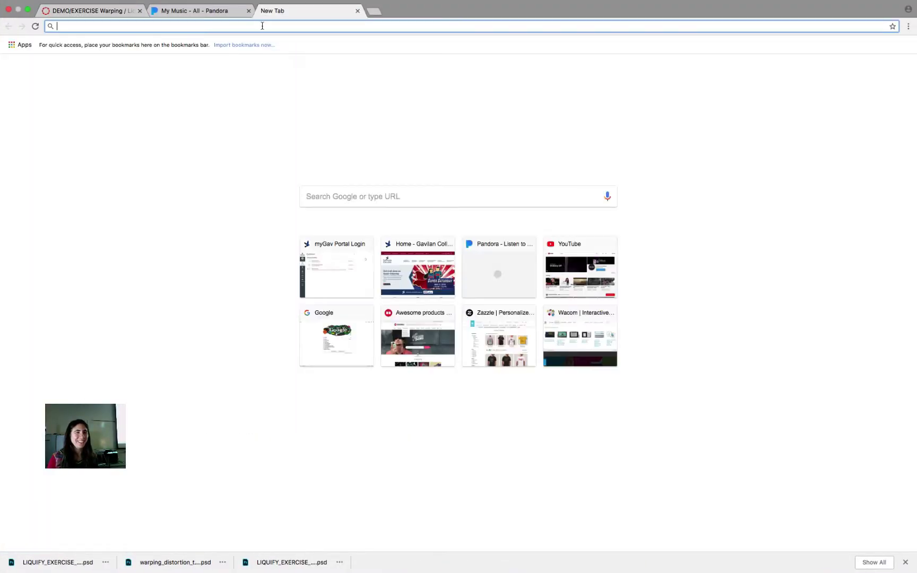
{"action": "left_click", "coordinate": [327, 197]}
{"action": "type", "text": "sa"}
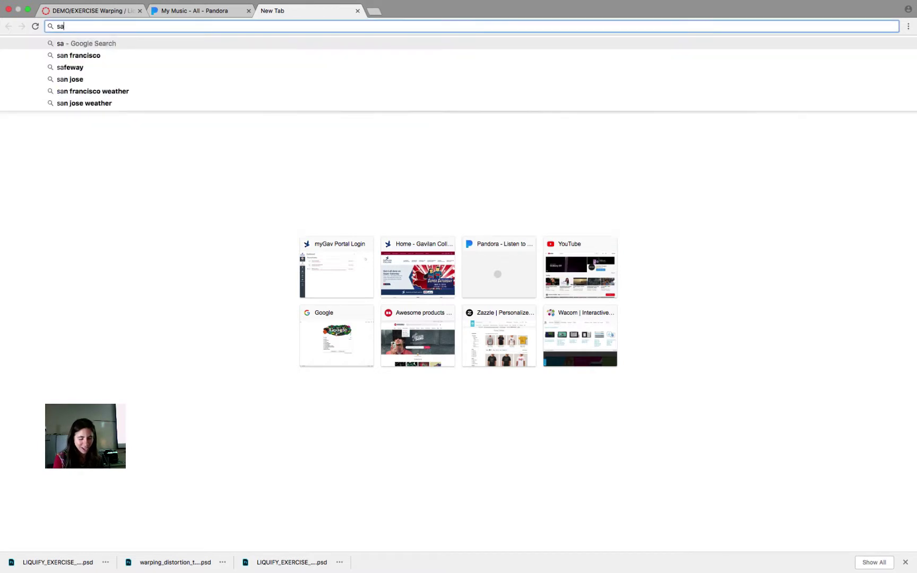
{"action": "type", "text": "lvador dali melting"}
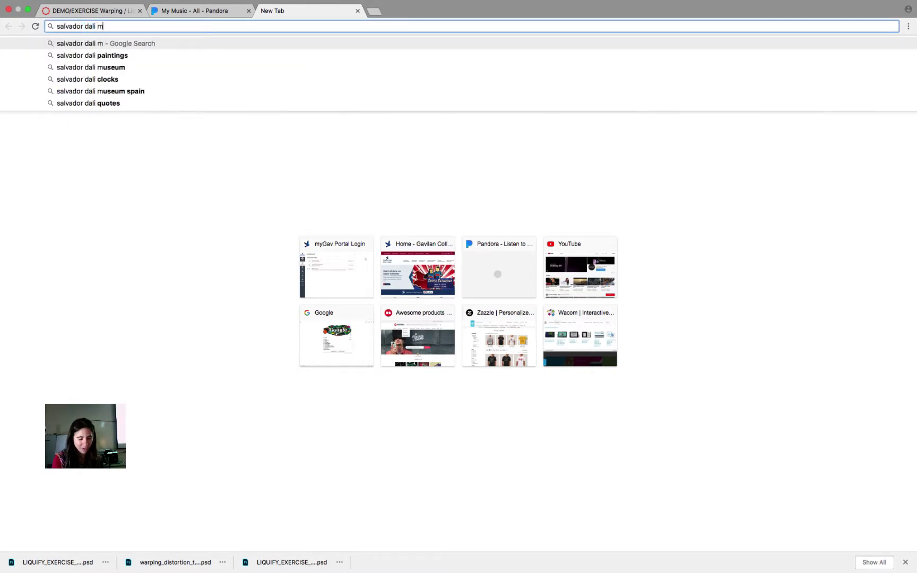
{"action": "key", "text": "Return"}
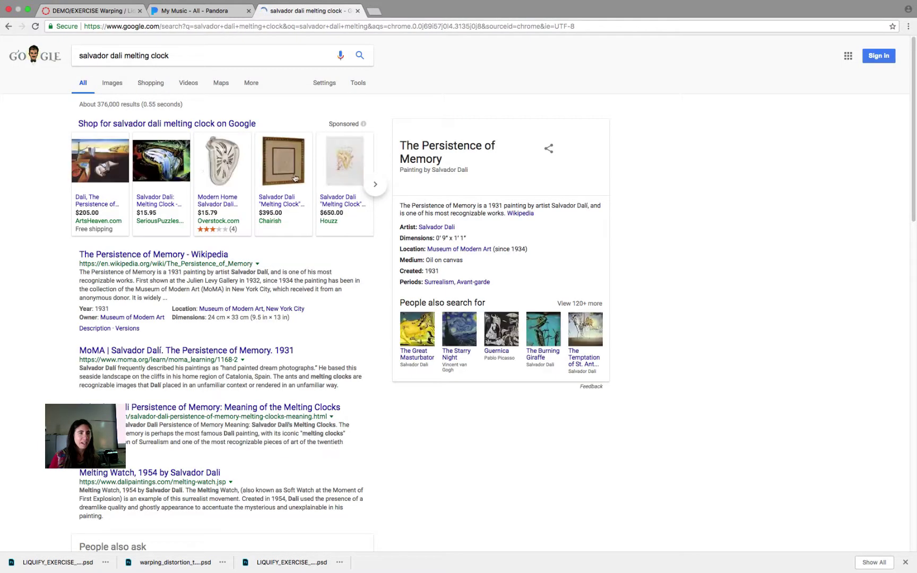
{"action": "left_click", "coordinate": [112, 85]}
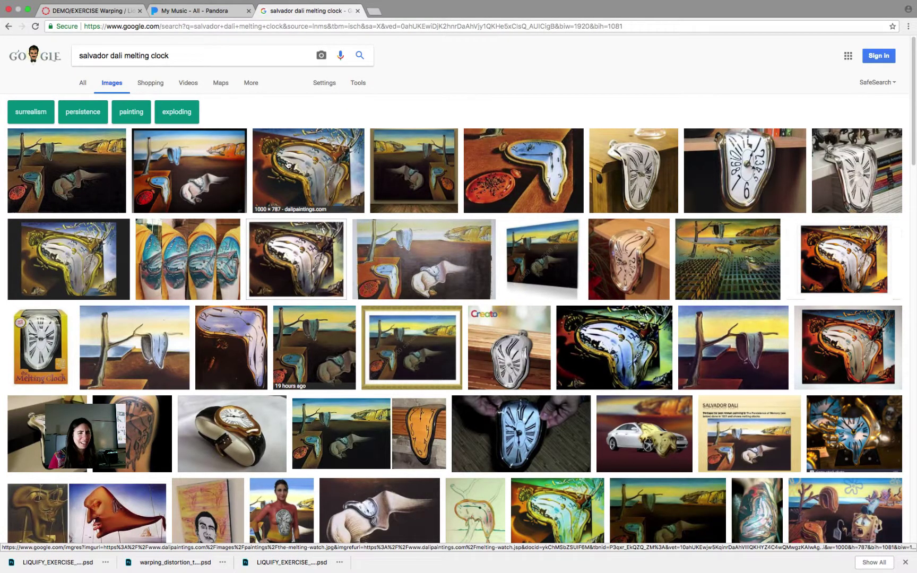
Examine enlarged image results one after another, starting with Melting Watch, to see how Dali's clocks bend and drape.
{"action": "left_click", "coordinate": [313, 176]}
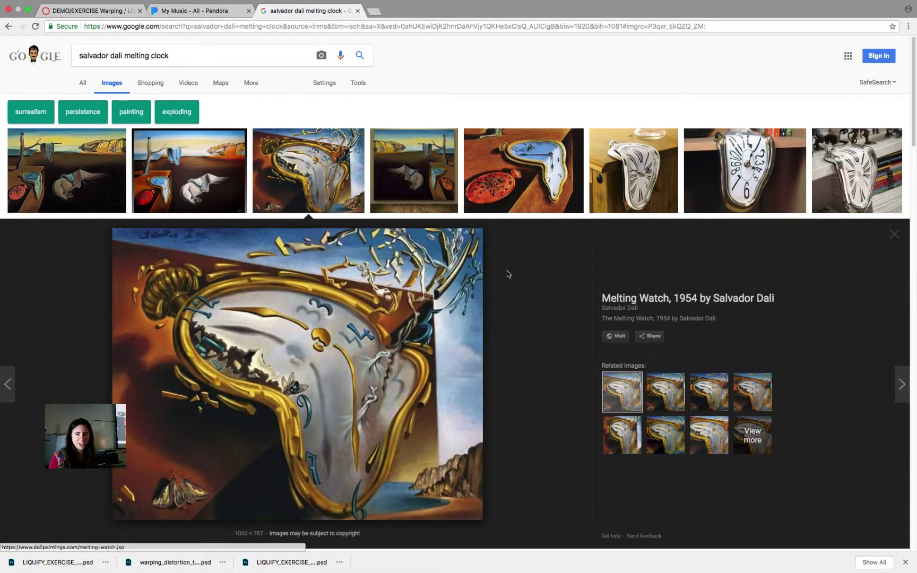
{"action": "left_click", "coordinate": [901, 384]}
{"action": "left_click", "coordinate": [901, 384]}
{"action": "left_click", "coordinate": [901, 384]}
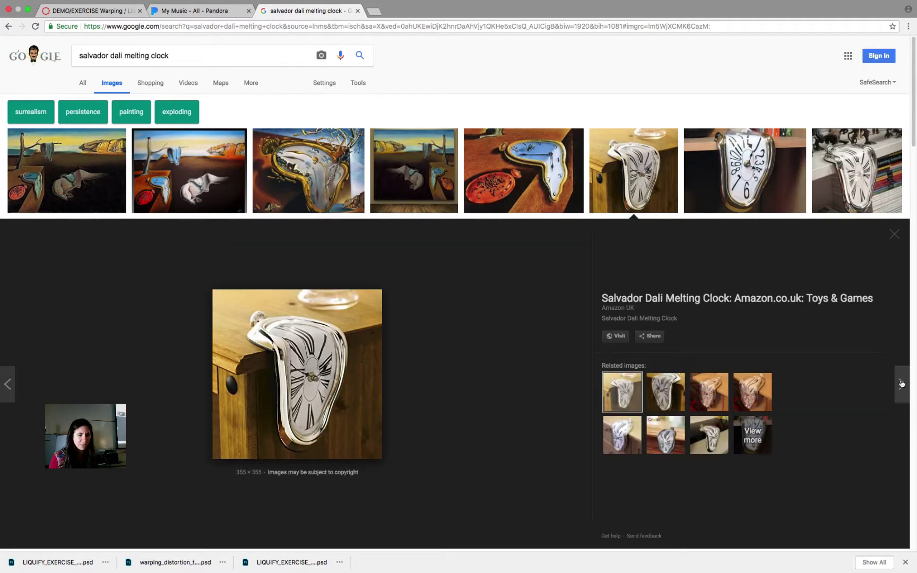
{"action": "left_click", "coordinate": [901, 384]}
{"action": "left_click", "coordinate": [901, 384]}
{"action": "left_click", "coordinate": [901, 384]}
{"action": "left_click", "coordinate": [901, 383]}
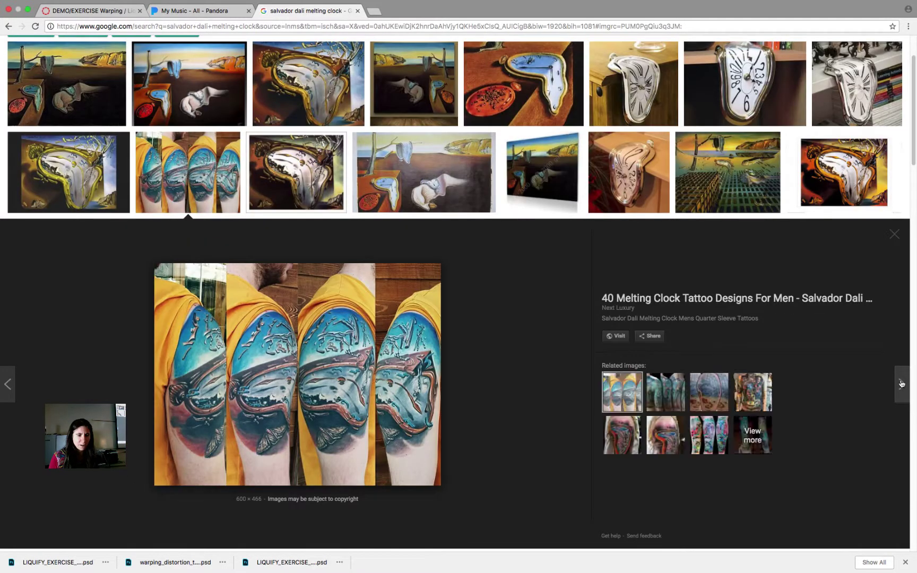
{"action": "left_click", "coordinate": [901, 383]}
{"action": "left_click", "coordinate": [901, 383]}
{"action": "left_click", "coordinate": [902, 383]}
{"action": "left_click", "coordinate": [901, 384]}
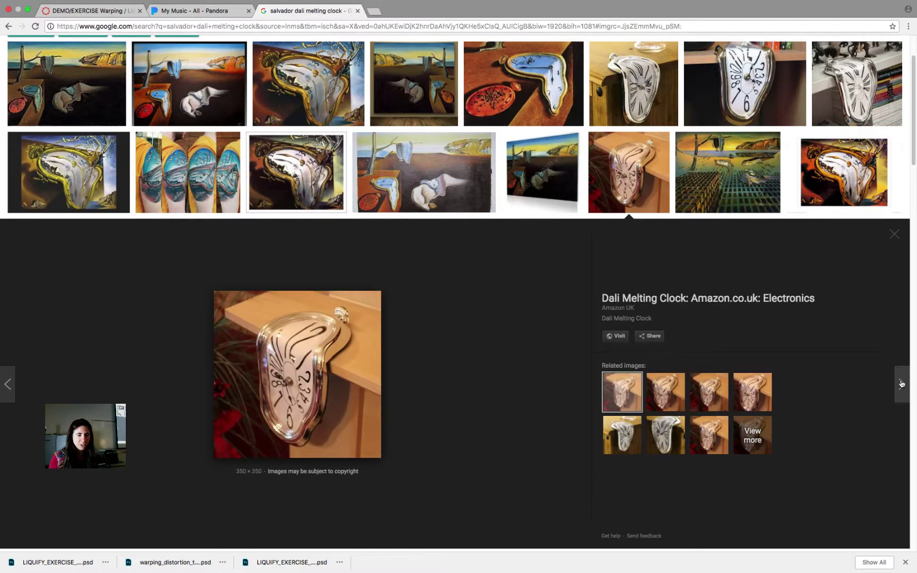
{"action": "left_click", "coordinate": [901, 384]}
{"action": "left_click", "coordinate": [901, 384]}
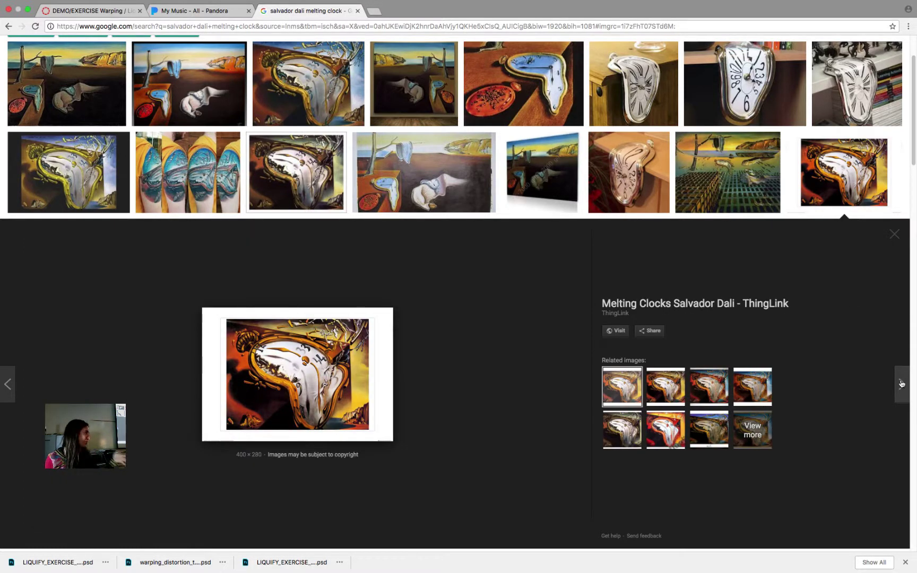
{"action": "left_click", "coordinate": [902, 383]}
{"action": "left_click", "coordinate": [901, 384]}
{"action": "left_click", "coordinate": [901, 384]}
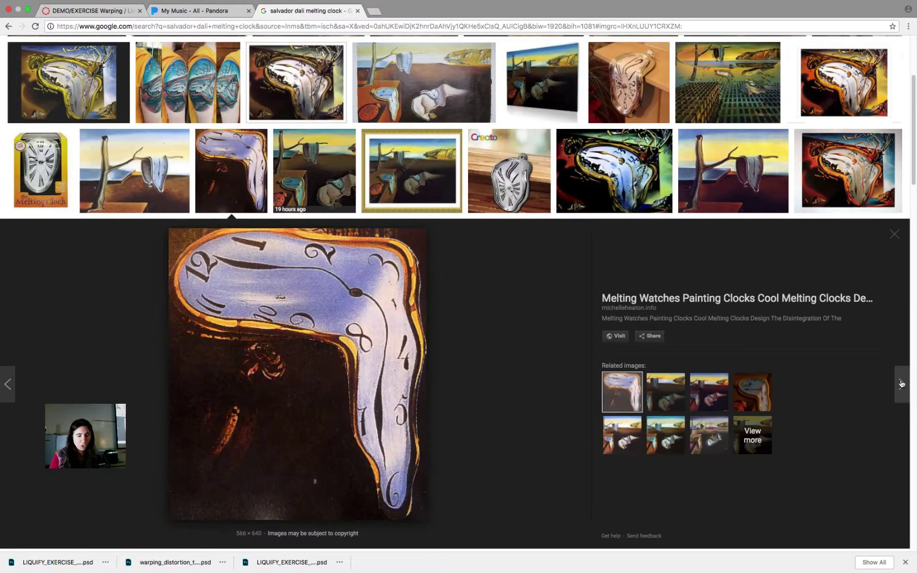
{"action": "left_click", "coordinate": [901, 384]}
{"action": "left_click", "coordinate": [901, 384]}
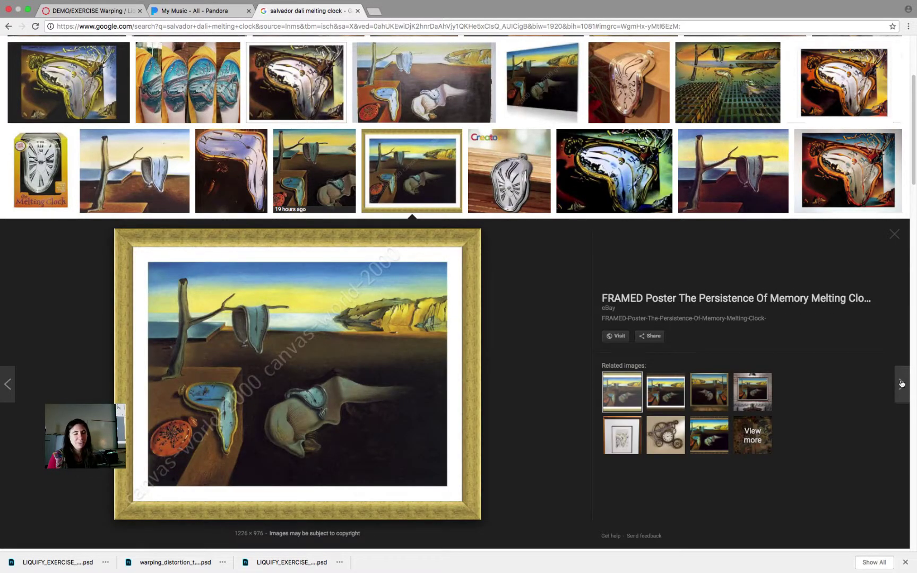
{"action": "left_click", "coordinate": [901, 383]}
{"action": "left_click", "coordinate": [901, 383]}
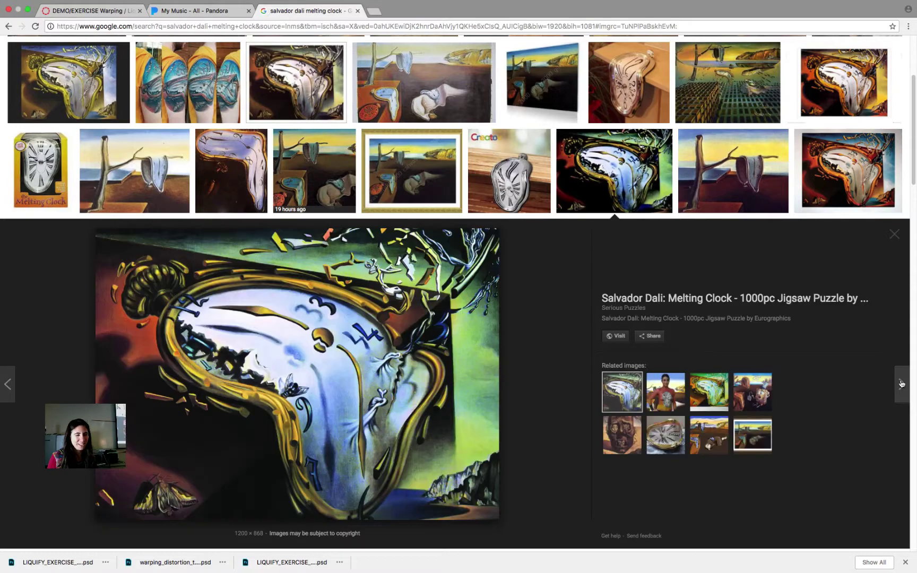
{"action": "left_click", "coordinate": [901, 384]}
{"action": "left_click", "coordinate": [901, 383]}
{"action": "left_click", "coordinate": [901, 384]}
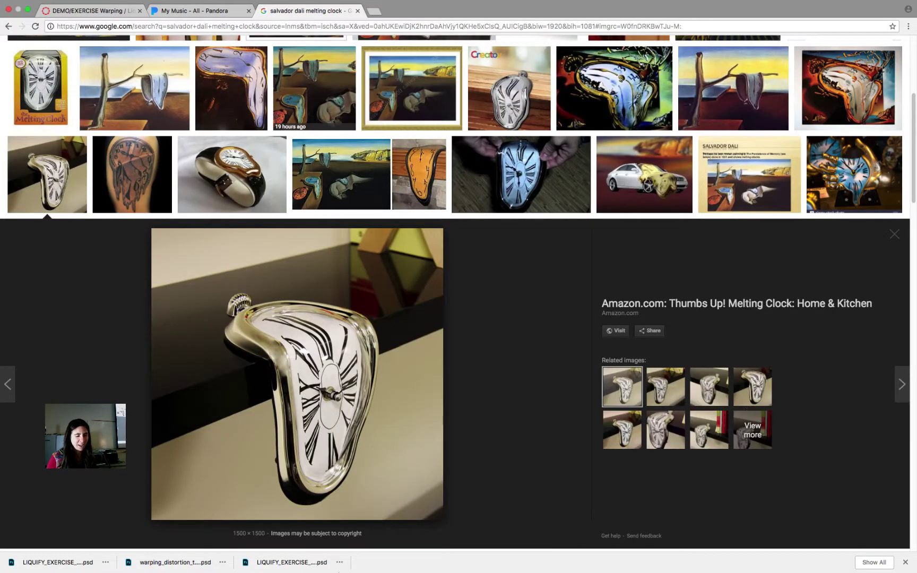
Switch back to Photoshop, move the lower clock up and to the right, and the right-hand branch to the canvas's left edge.
{"action": "left_click", "coordinate": [197, 561]}
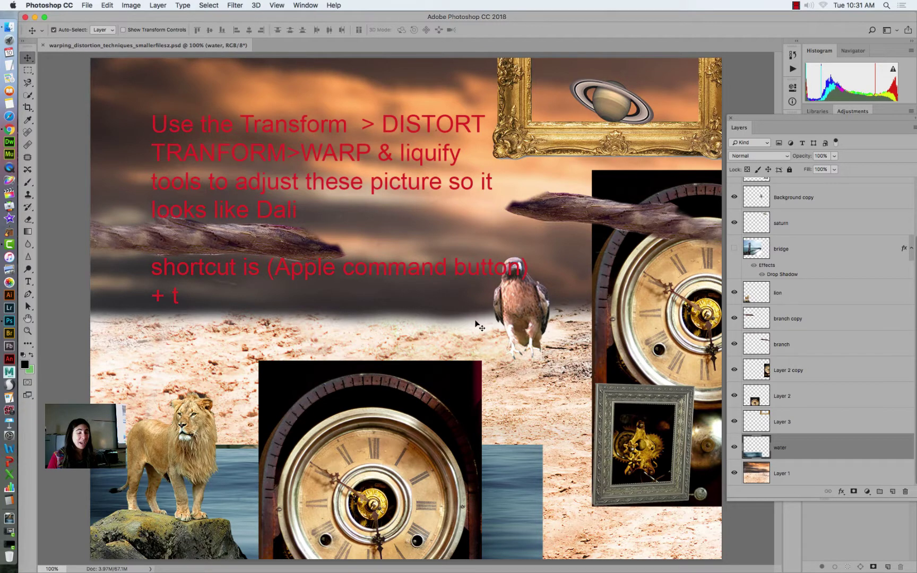
{"action": "left_click_drag", "start_coordinate": [406, 382], "coordinate": [451, 337]}
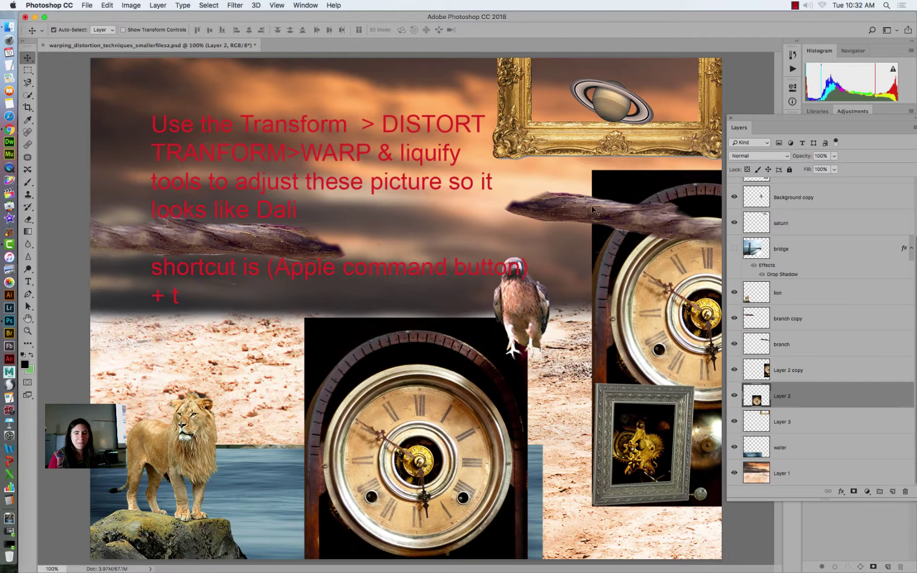
{"action": "left_click_drag", "start_coordinate": [605, 209], "coordinate": [172, 175]}
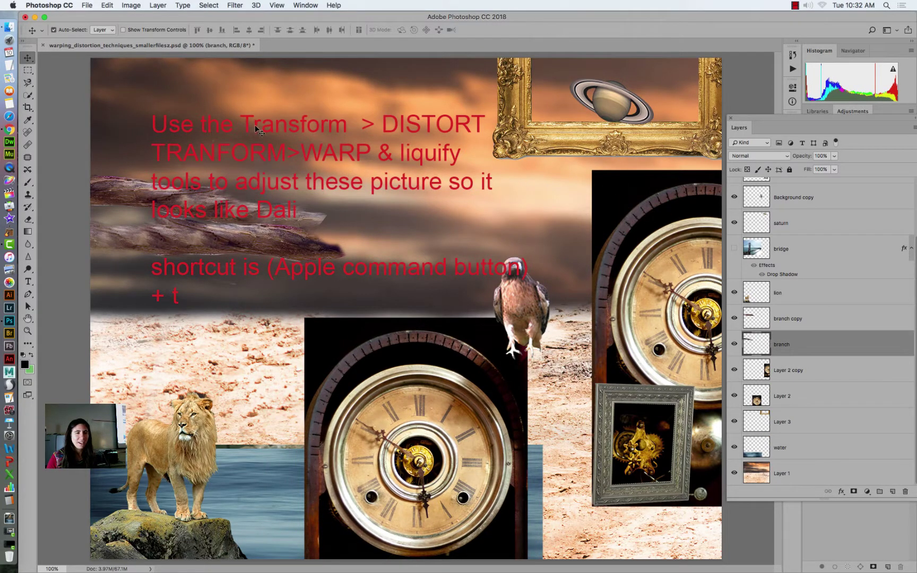
Nudge the red instruction text upward and hide its text layer.
{"action": "mouse_move", "coordinate": [254, 125]}
{"action": "left_mouse_down"}
{"action": "mouse_move", "coordinate": [244, 127]}
{"action": "mouse_move", "coordinate": [259, 113]}
{"action": "left_mouse_up"}
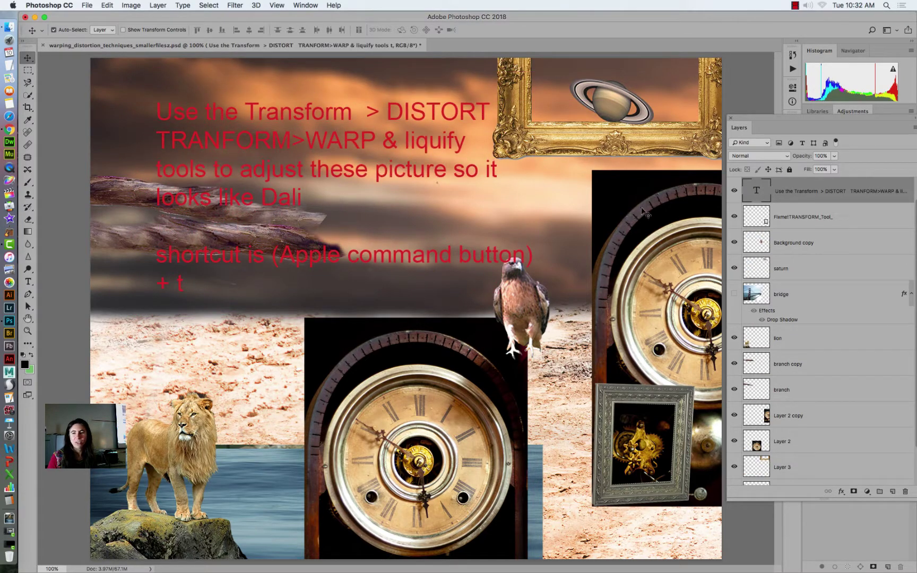
{"action": "left_click", "coordinate": [734, 190]}
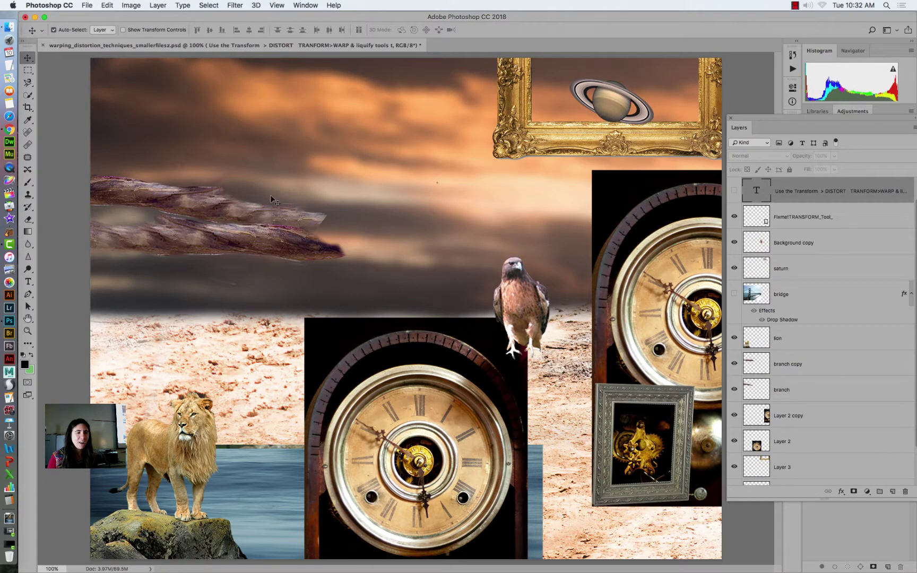
Spread the two branches apart along the canvas's left edge, with branch copy above and branch just over the horizon.
{"action": "left_click_drag", "start_coordinate": [220, 219], "coordinate": [229, 161]}
{"action": "left_click_drag", "start_coordinate": [230, 246], "coordinate": [233, 200]}
{"action": "left_click_drag", "start_coordinate": [193, 135], "coordinate": [130, 272]}
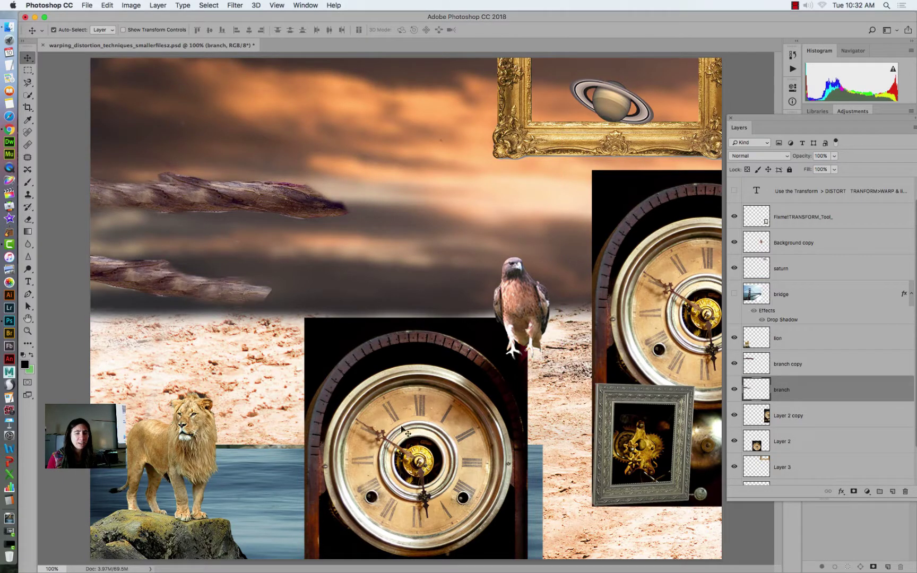
Move the Layer 2 clock up into the sky beside the upper branch, and the hawk to the edge of the right-hand clock.
{"action": "left_click_drag", "start_coordinate": [402, 430], "coordinate": [389, 240]}
{"action": "left_click_drag", "start_coordinate": [263, 200], "coordinate": [224, 196]}
{"action": "left_click_drag", "start_coordinate": [386, 224], "coordinate": [387, 246]}
{"action": "left_click_drag", "start_coordinate": [527, 291], "coordinate": [596, 321]}
{"action": "left_click_drag", "start_coordinate": [382, 302], "coordinate": [367, 270]}
Select the round clock face on Layer 2 with the Elliptical Marquee and add a layer mask from the selection.
{"action": "left_click", "coordinate": [30, 74]}
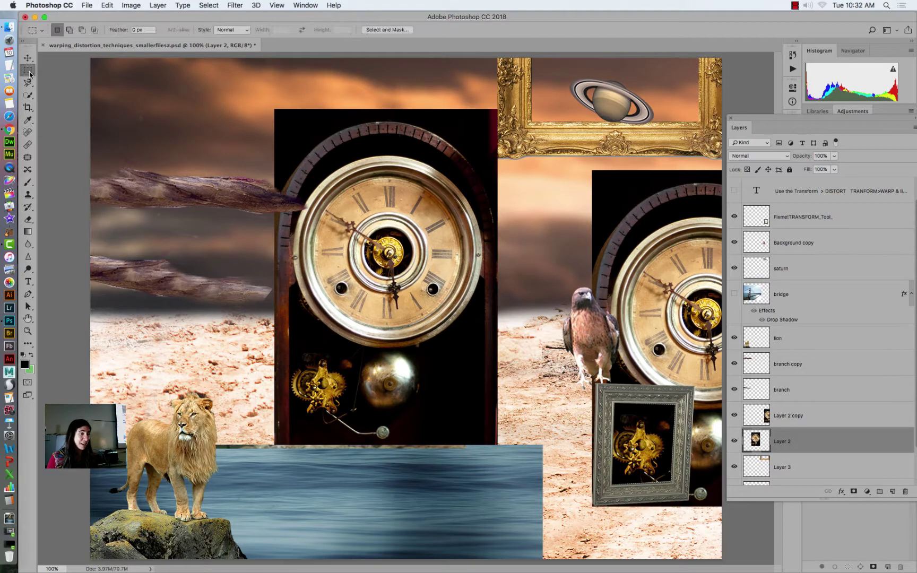
{"action": "left_click", "coordinate": [59, 79]}
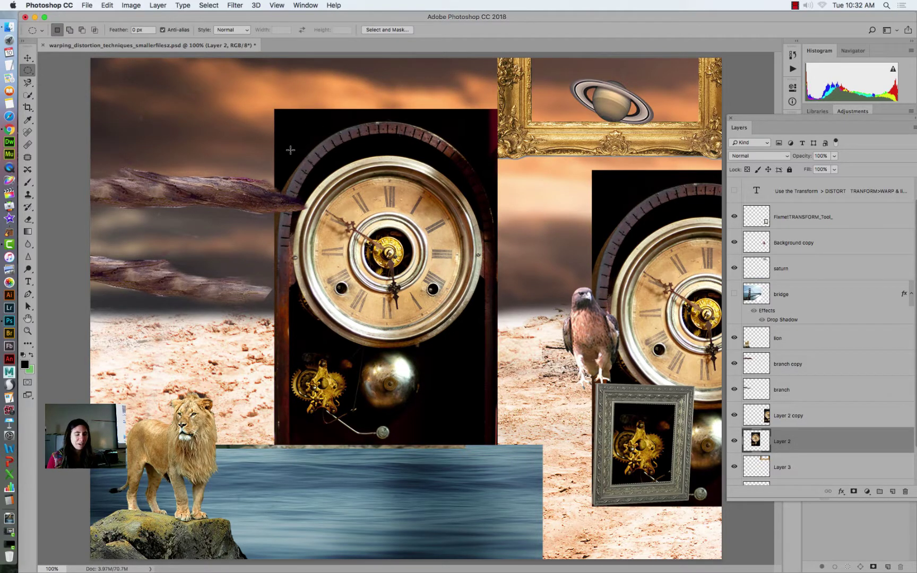
{"action": "left_click_drag", "start_coordinate": [290, 150], "coordinate": [560, 343]}
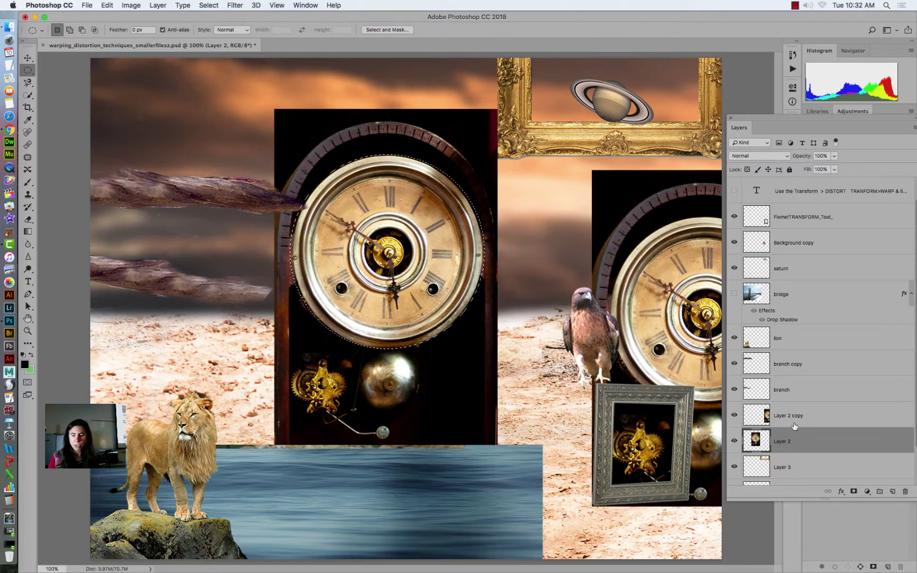
{"action": "left_click", "coordinate": [854, 491]}
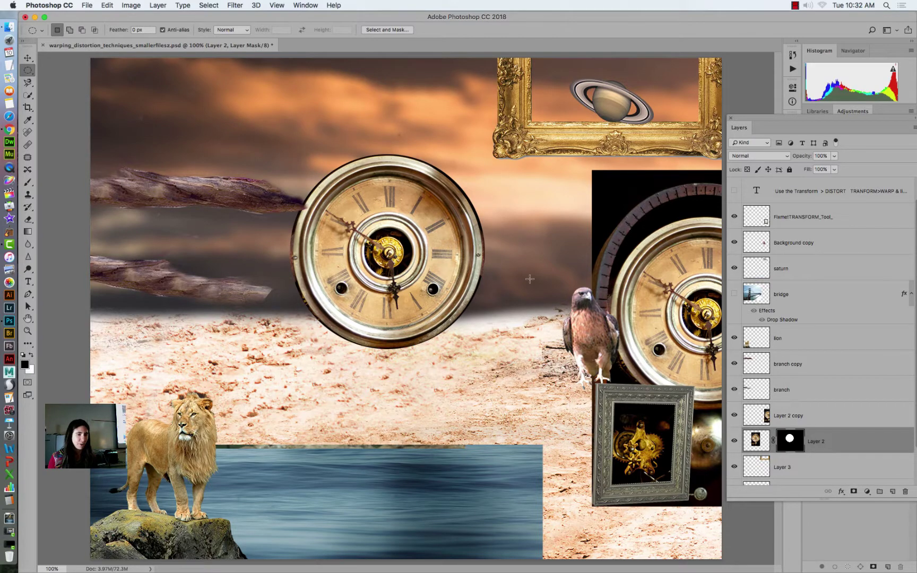
Move the masked clock face slightly up and to the right, clear of the upper branch.
{"action": "left_click", "coordinate": [28, 59]}
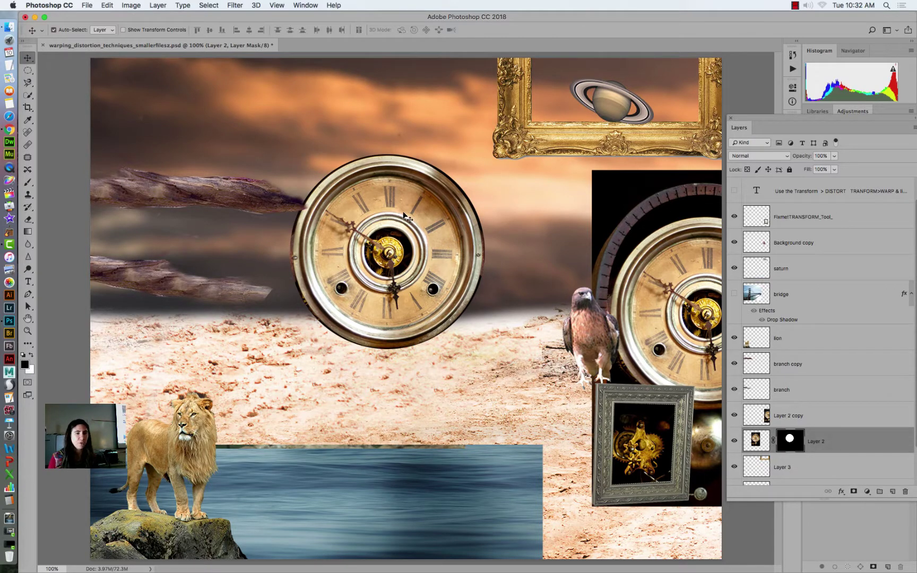
{"action": "left_click_drag", "start_coordinate": [405, 216], "coordinate": [391, 192]}
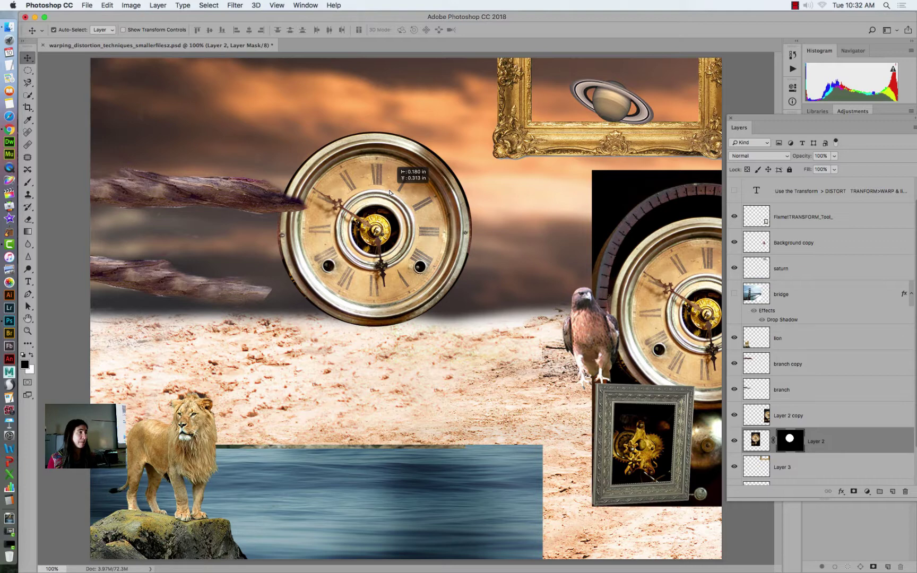
{"action": "left_click_drag", "start_coordinate": [390, 192], "coordinate": [393, 212]}
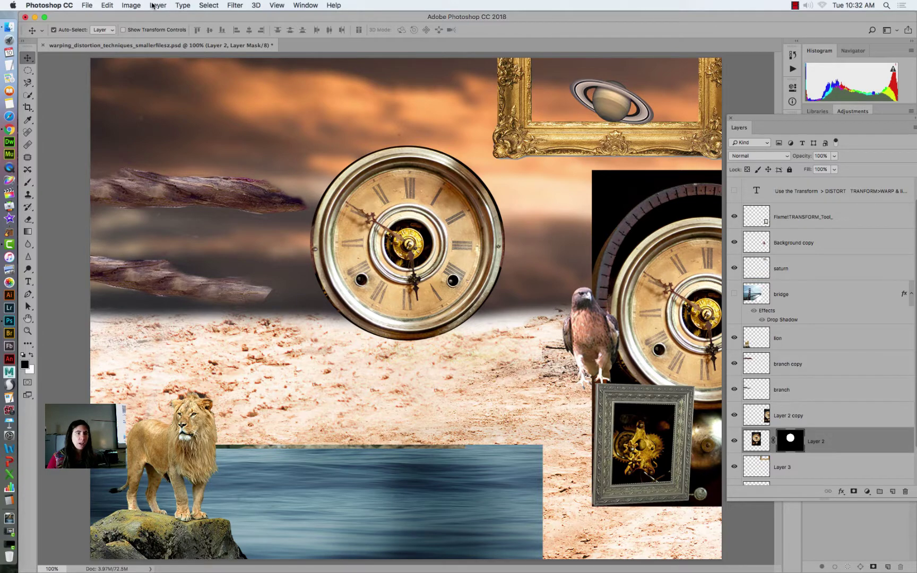
Bring the Layers panel over the canvas and make Layer 2's image, rather than its layer mask, the active editing target.
{"action": "left_click", "coordinate": [758, 438]}
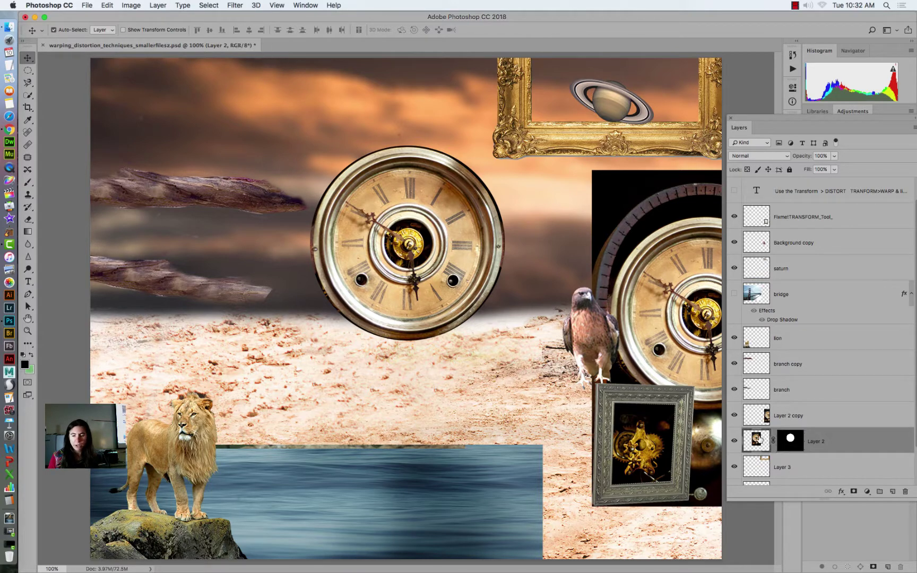
{"action": "left_click", "coordinate": [790, 436]}
{"action": "left_click", "coordinate": [762, 441]}
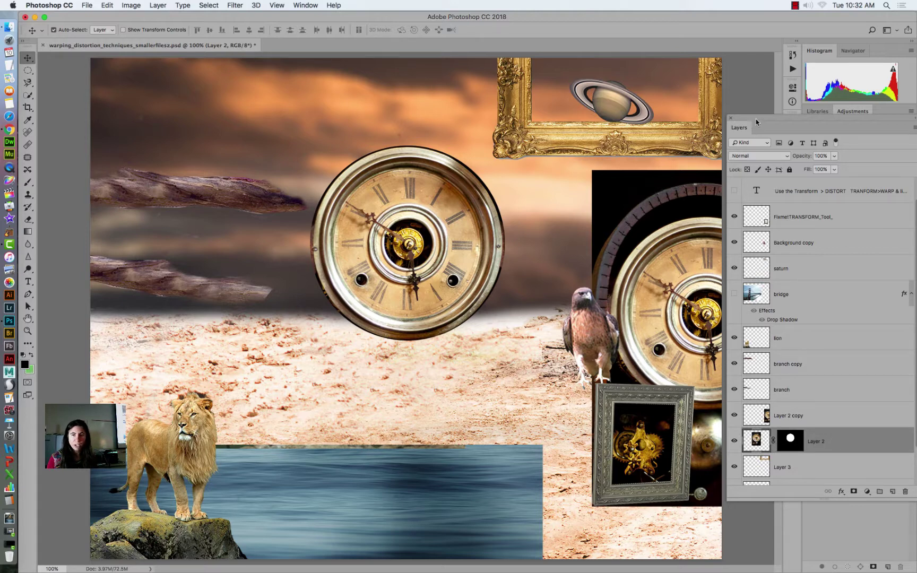
{"action": "left_click_drag", "start_coordinate": [755, 119], "coordinate": [522, 77]}
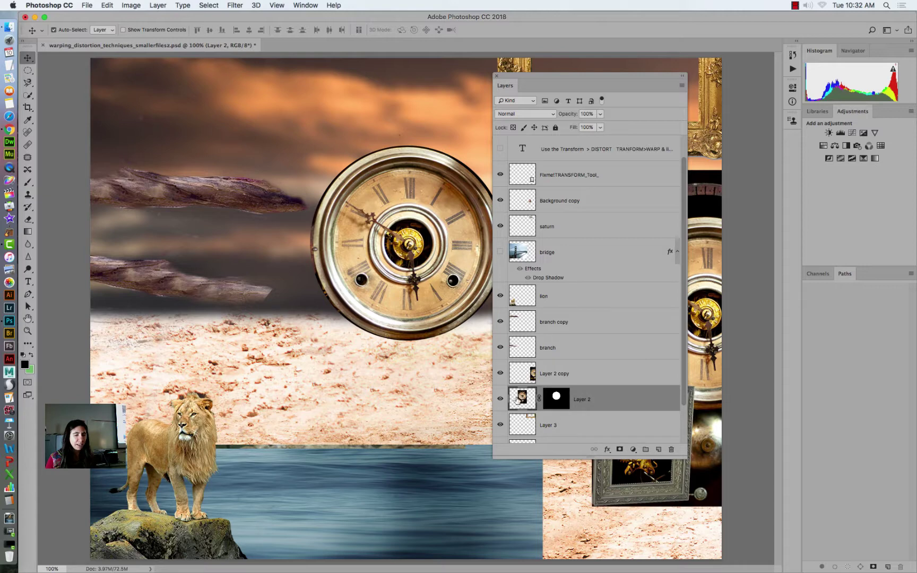
{"action": "left_click", "coordinate": [557, 395]}
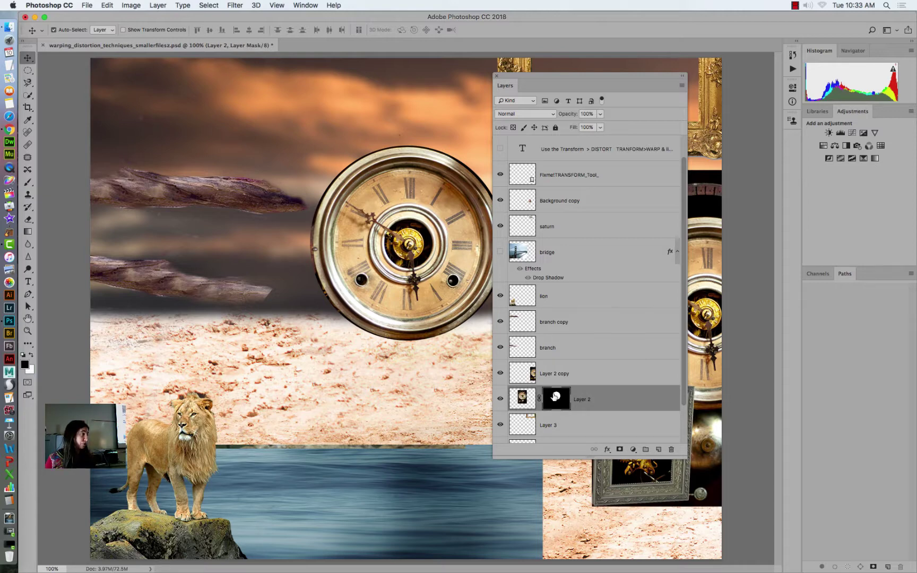
{"action": "left_click", "coordinate": [522, 395]}
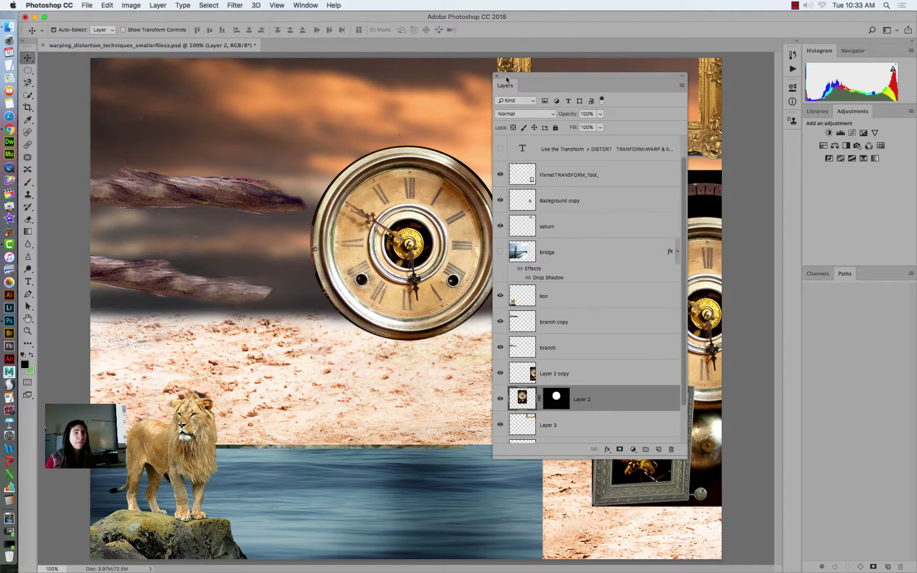
Move the Layers panel clear of the clock and try scaling Layer 2's clock slightly to about 100.64% by 98.01%.
{"action": "left_click_drag", "start_coordinate": [506, 79], "coordinate": [639, 79]}
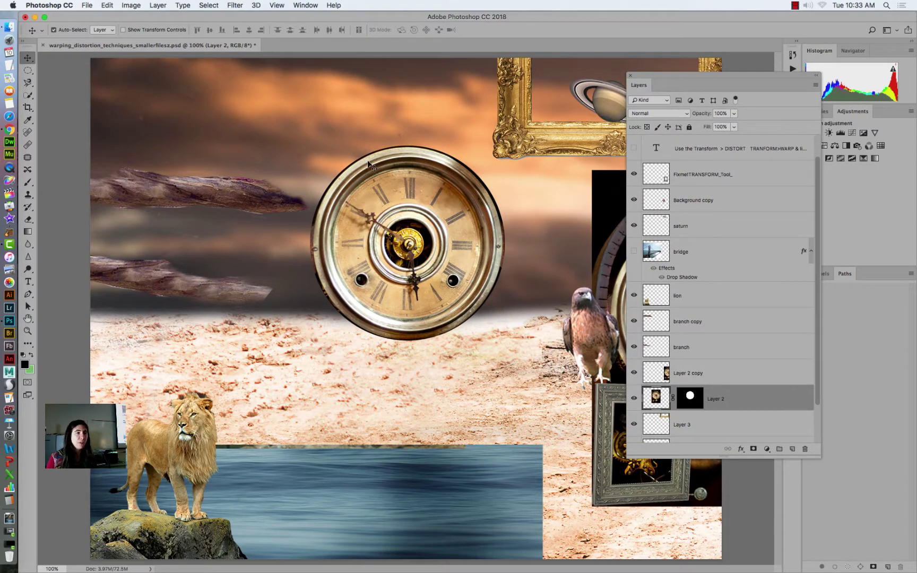
{"action": "left_click", "coordinate": [109, 8]}
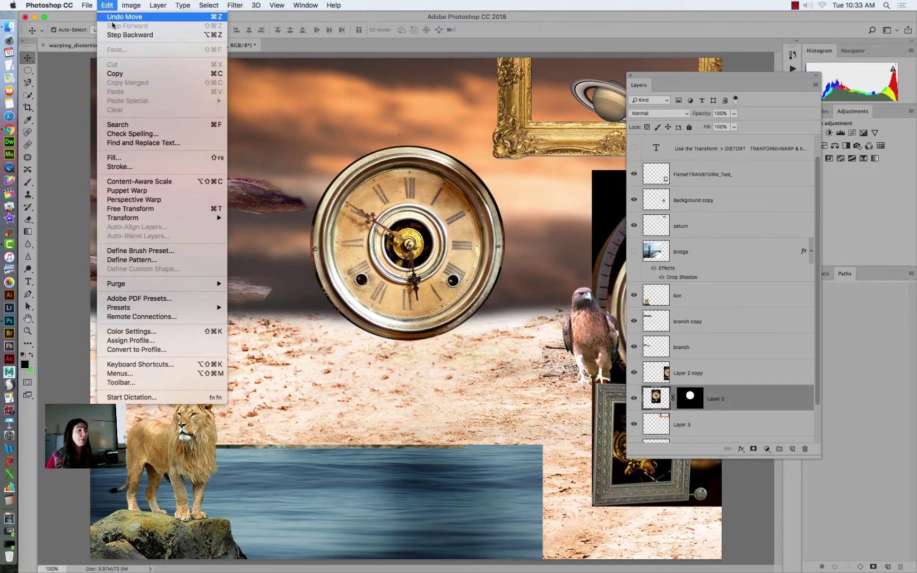
{"action": "mouse_move", "coordinate": [163, 220]}
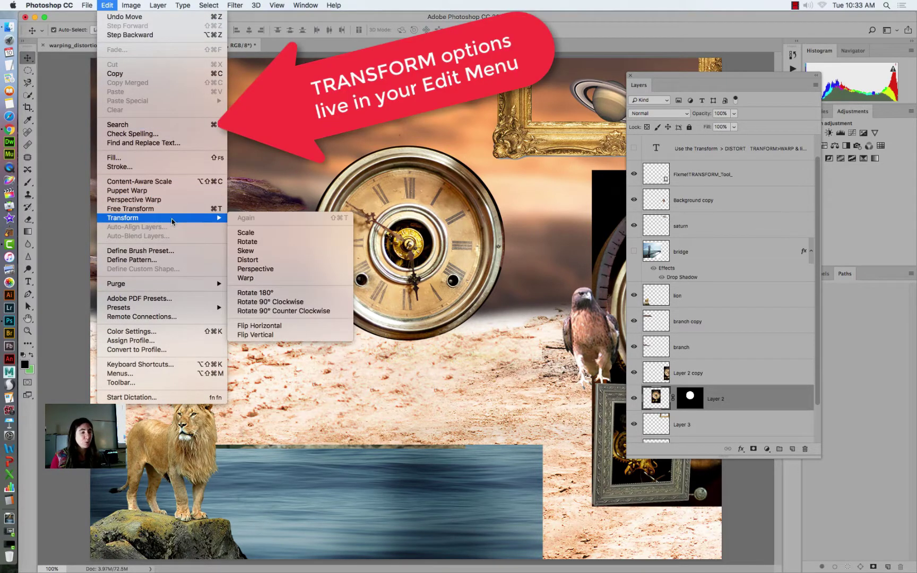
{"action": "left_click", "coordinate": [246, 233]}
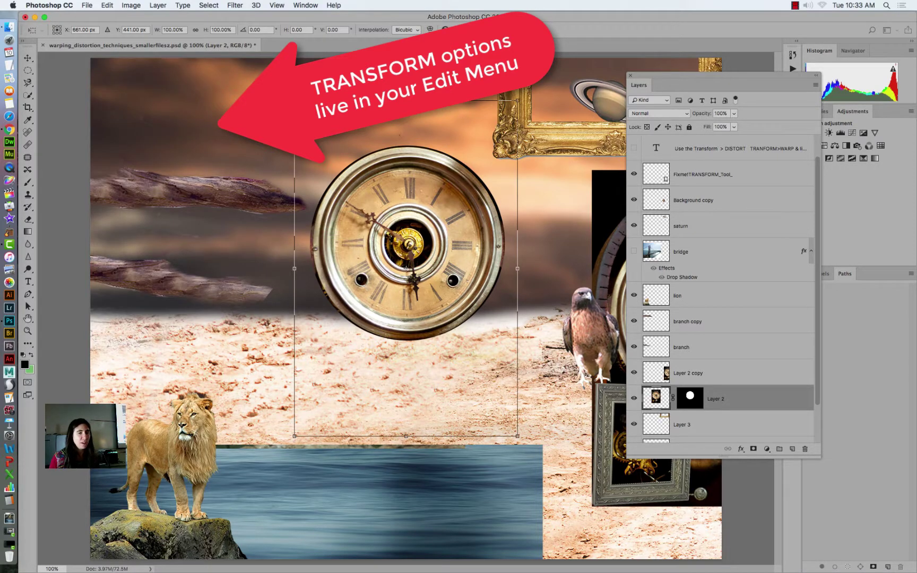
{"action": "left_click_drag", "start_coordinate": [294, 100], "coordinate": [293, 107]}
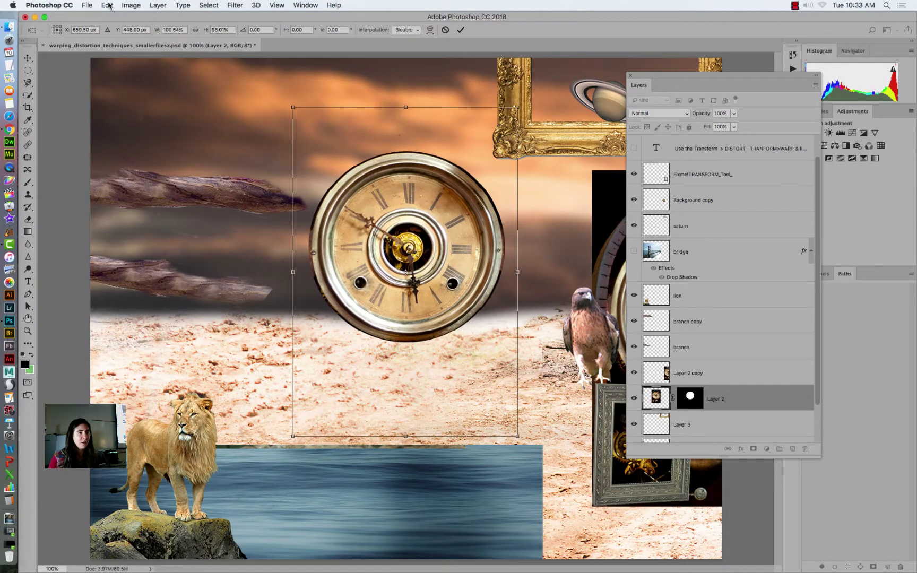
Try rotating the Layer 2 clock slightly, by about -0.28°.
{"action": "left_click", "coordinate": [107, 5]}
{"action": "mouse_move", "coordinate": [202, 218]}
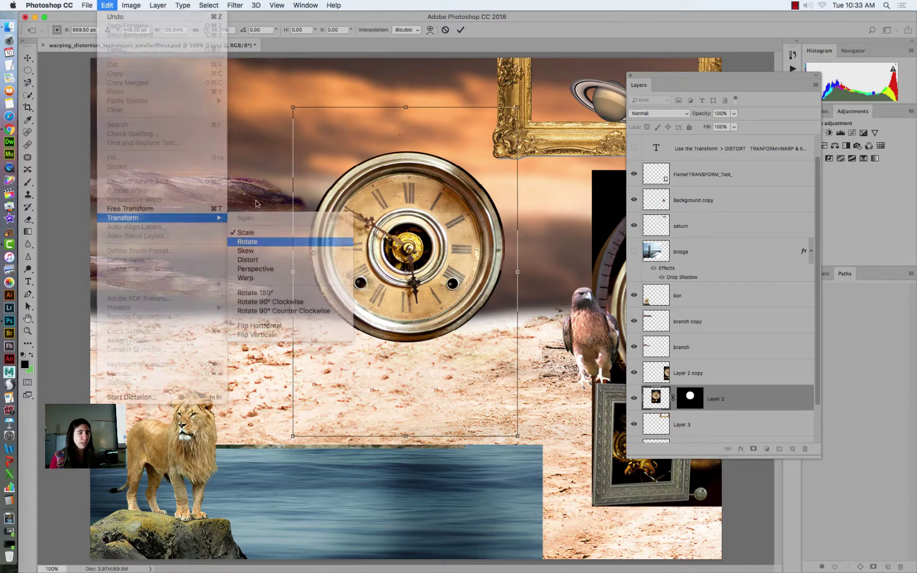
{"action": "left_click", "coordinate": [247, 241]}
{"action": "mouse_move", "coordinate": [304, 98]}
{"action": "left_mouse_down"}
{"action": "mouse_move", "coordinate": [340, 91]}
{"action": "mouse_move", "coordinate": [302, 99]}
{"action": "left_mouse_up"}
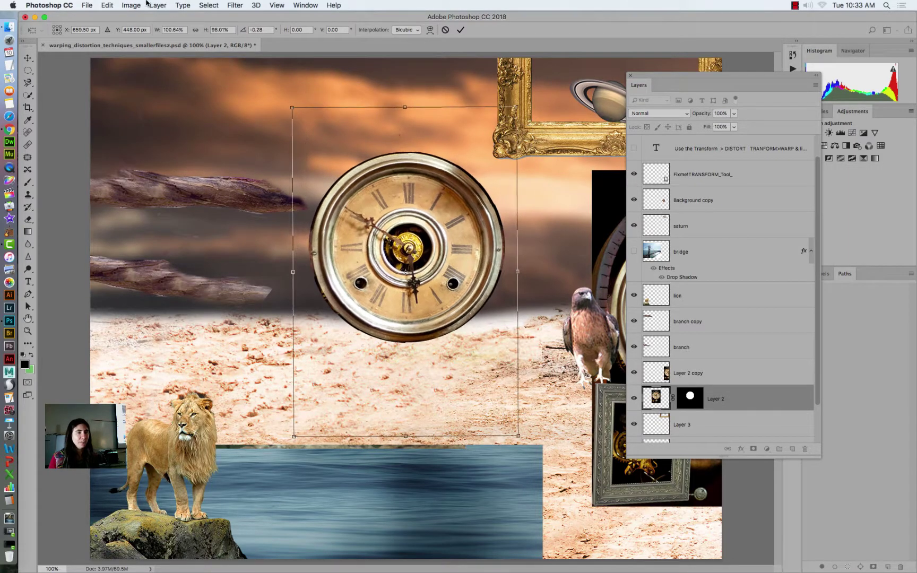
Try skewing the Layer 2 clock by its upper-left corner, outward and down, and cancel the whole transform.
{"action": "left_click", "coordinate": [107, 5]}
{"action": "mouse_move", "coordinate": [199, 218]}
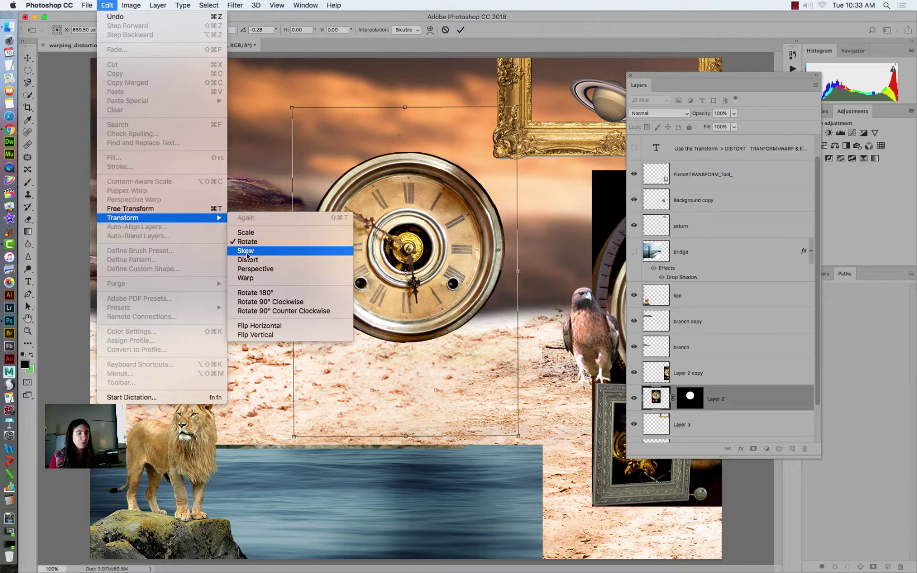
{"action": "left_click", "coordinate": [247, 253]}
{"action": "left_click_drag", "start_coordinate": [294, 110], "coordinate": [217, 162]}
{"action": "key", "text": "Escape"}
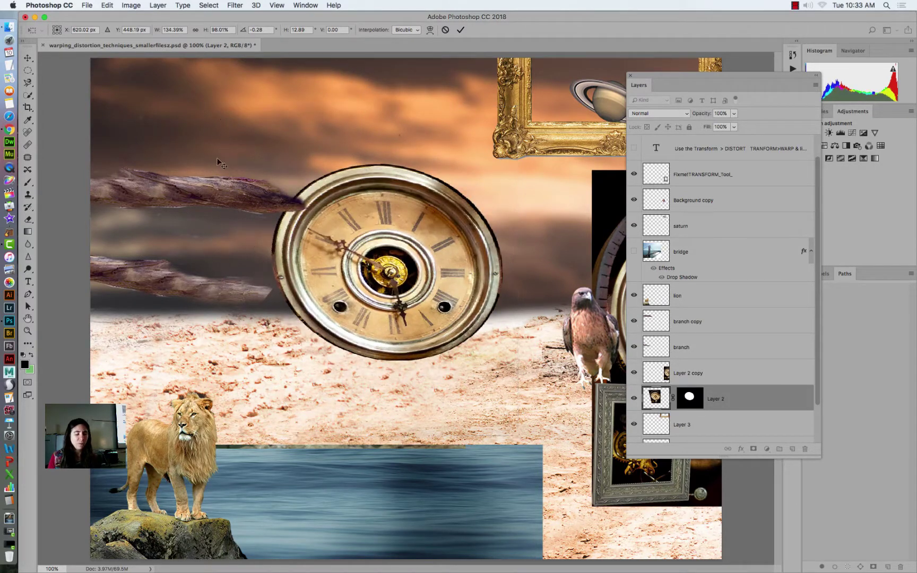
Apply a Perspective transform to the Layer 2 clock, spreading its lower corners outward so the face widens.
{"action": "left_click", "coordinate": [107, 5]}
{"action": "mouse_move", "coordinate": [192, 223]}
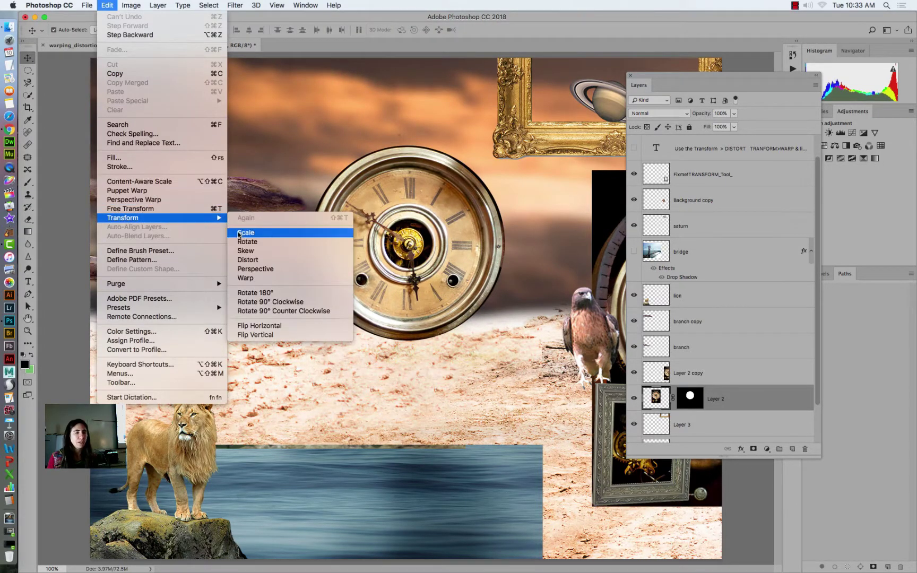
{"action": "left_click", "coordinate": [242, 271]}
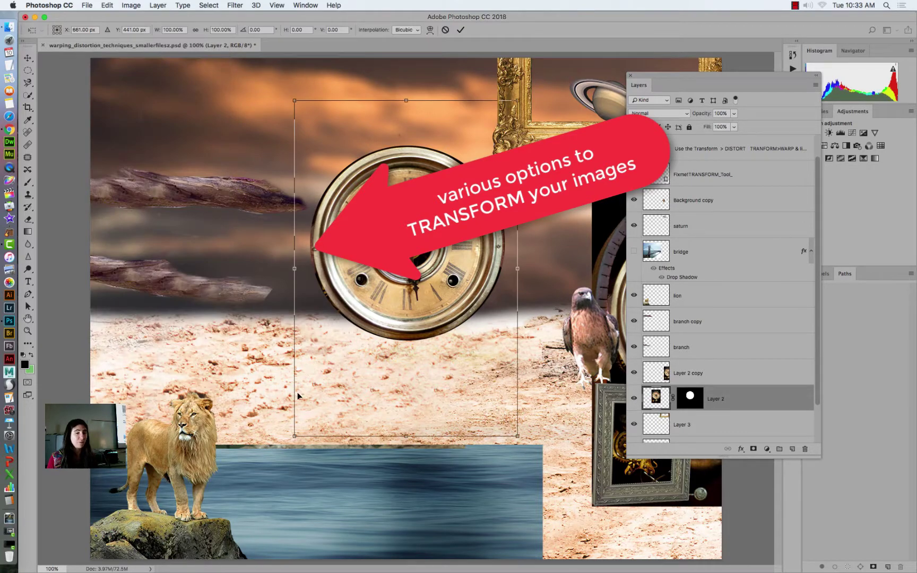
{"action": "left_click_drag", "start_coordinate": [293, 436], "coordinate": [222, 364]}
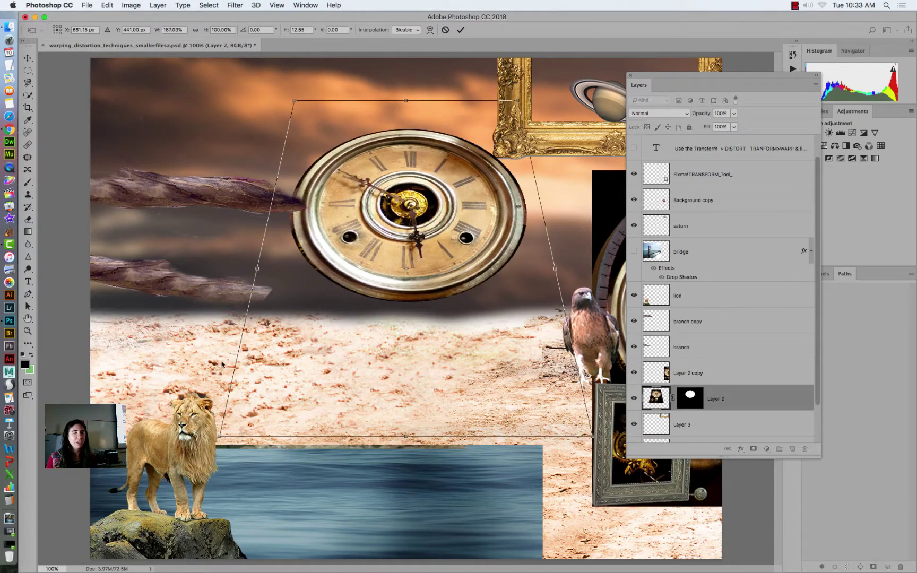
{"action": "left_click", "coordinate": [27, 57]}
{"action": "left_click", "coordinate": [536, 194]}
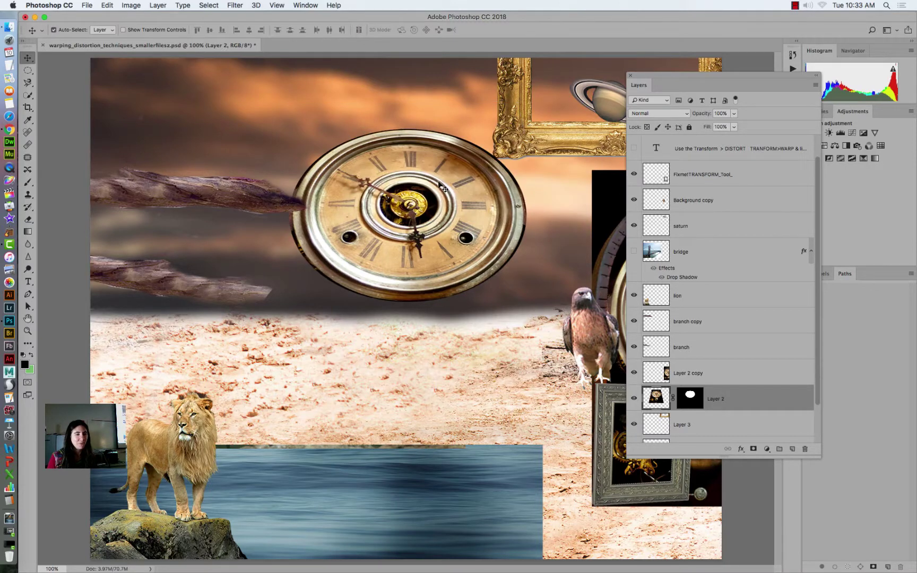
Try a custom Warp on the Layer 2 clock, bending its left side far to the right, and cancel it.
{"action": "left_click", "coordinate": [107, 5]}
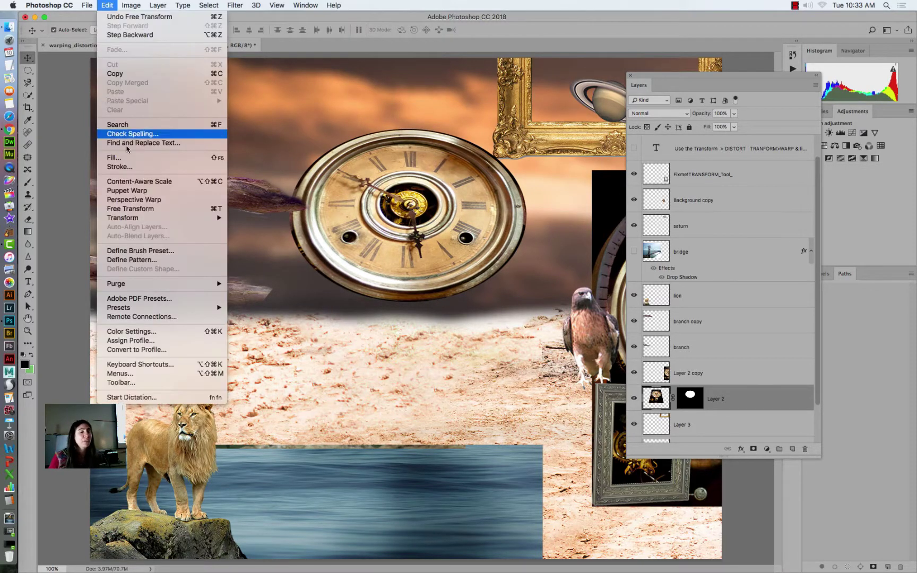
{"action": "mouse_move", "coordinate": [148, 219]}
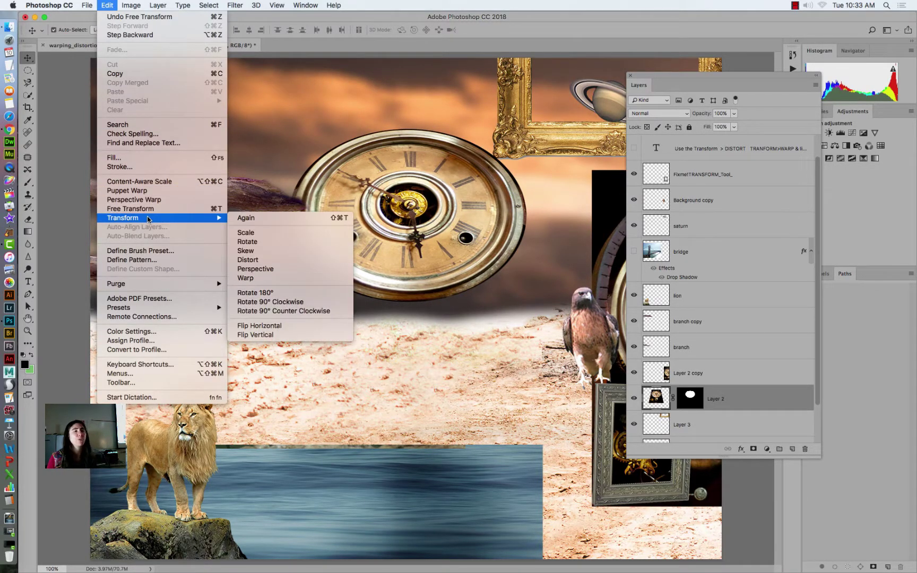
{"action": "left_click", "coordinate": [253, 280]}
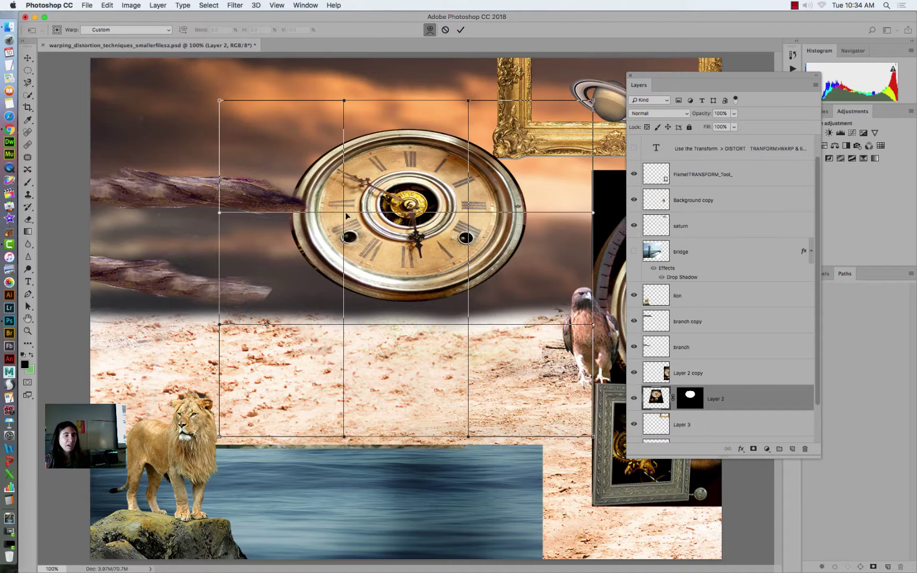
{"action": "left_click_drag", "start_coordinate": [346, 215], "coordinate": [463, 208]}
{"action": "left_click_drag", "start_coordinate": [473, 100], "coordinate": [372, 98]}
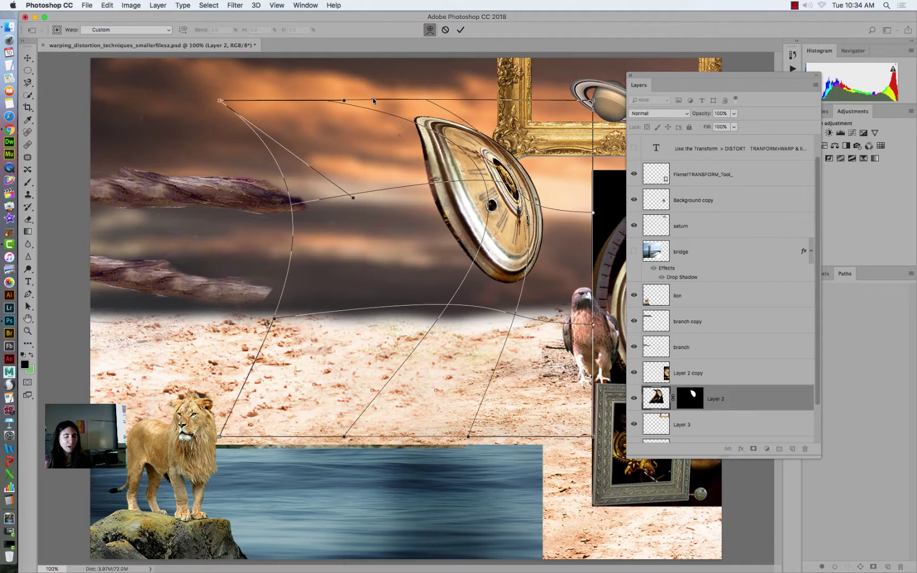
{"action": "key", "text": "Escape"}
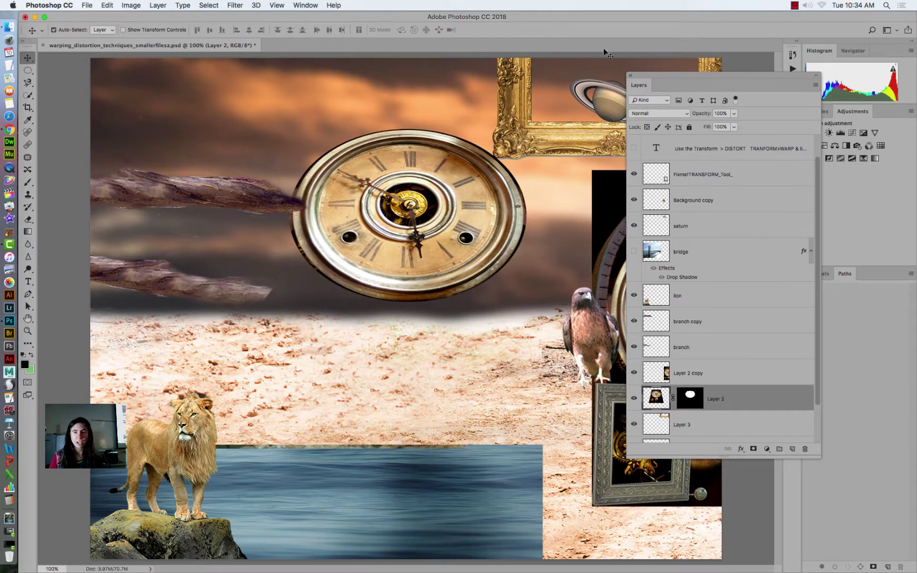
Revert to the history state before the perspective transform and shift the round clock slightly to the right.
{"action": "left_click", "coordinate": [301, 5]}
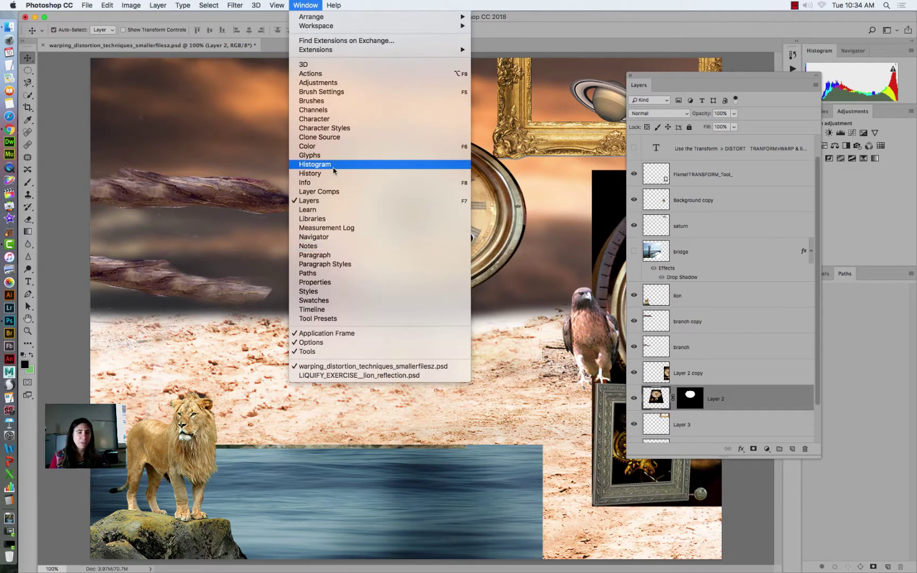
{"action": "left_click", "coordinate": [318, 176]}
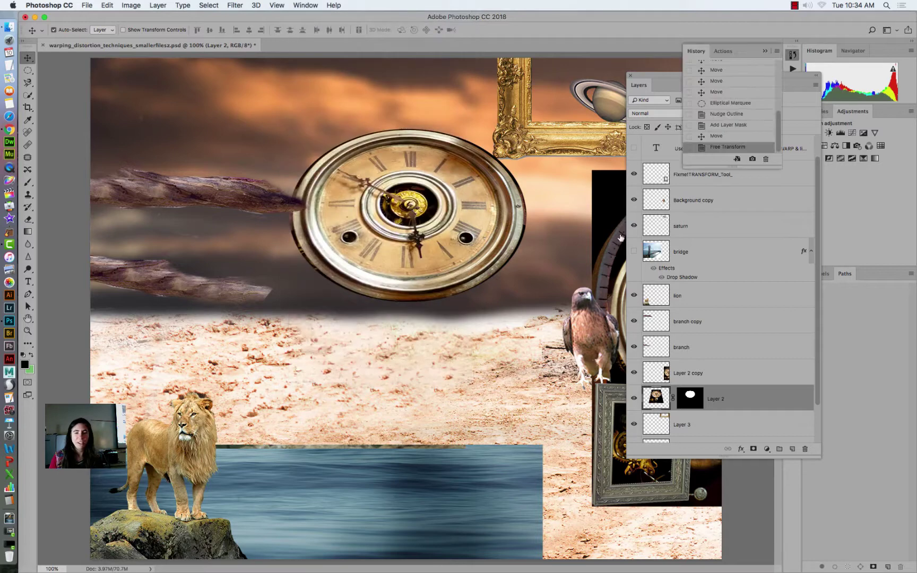
{"action": "left_click", "coordinate": [715, 137]}
{"action": "left_click_drag", "start_coordinate": [435, 260], "coordinate": [456, 256]}
Duplicate the masked Layer 2 clock to make three copies.
{"action": "left_click", "coordinate": [781, 407]}
{"action": "key", "text": "super+j"}
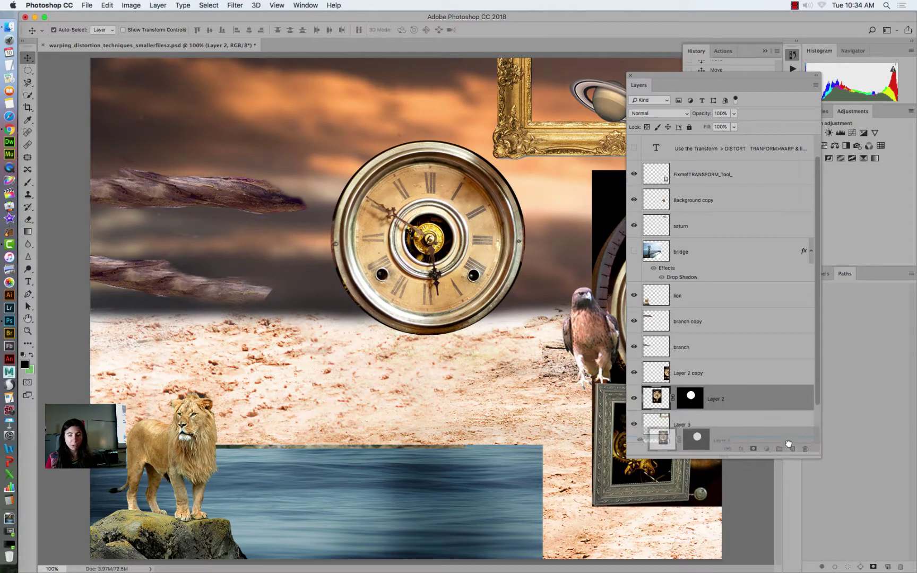
{"action": "left_click_drag", "start_coordinate": [778, 397], "coordinate": [793, 448]}
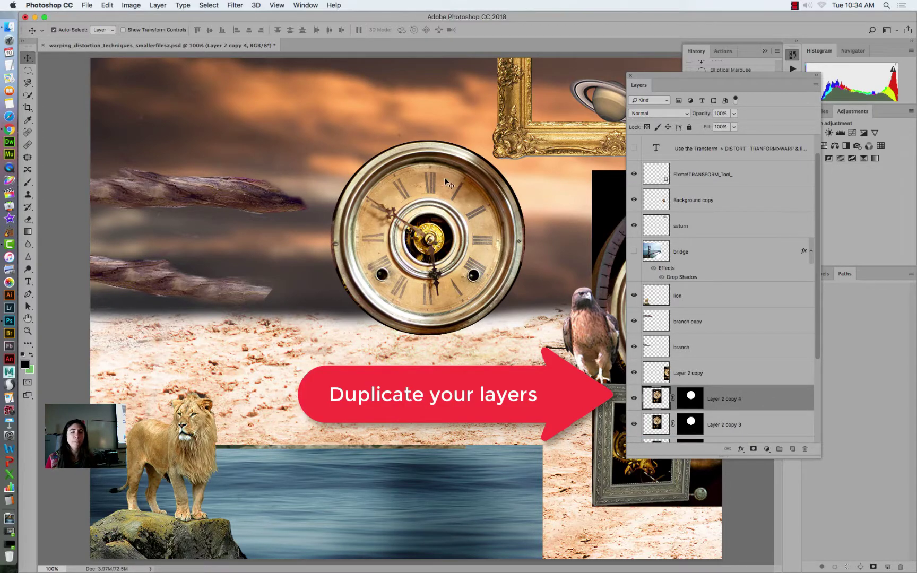
Spread the clocks out, with one at the lower left, two at the lower right and Layer 2 copy 4 in the central sky.
{"action": "left_click_drag", "start_coordinate": [445, 179], "coordinate": [247, 238]}
{"action": "left_click_drag", "start_coordinate": [435, 223], "coordinate": [517, 472]}
{"action": "left_click_drag", "start_coordinate": [419, 250], "coordinate": [297, 499]}
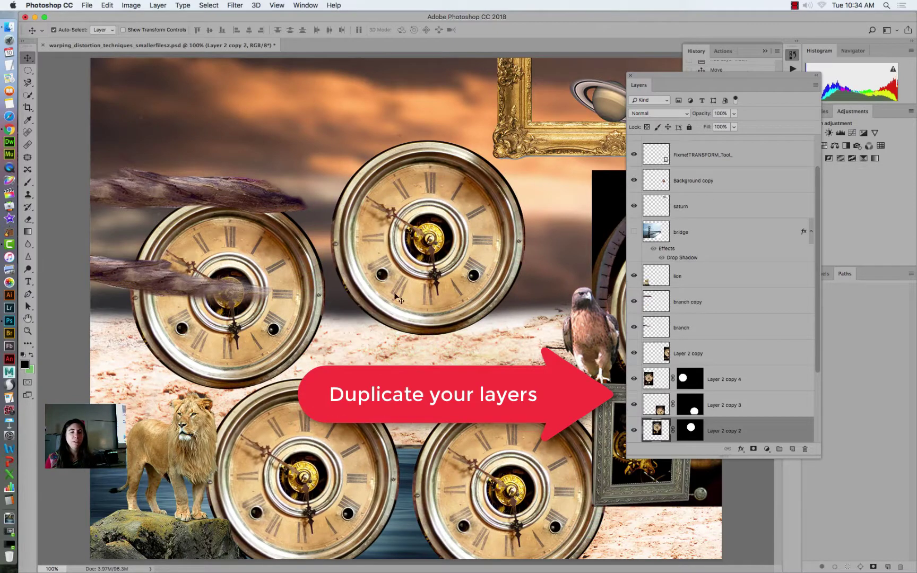
{"action": "left_click_drag", "start_coordinate": [275, 242], "coordinate": [439, 207]}
Warp the Layer 2 copy 4 clock into a drooping arch by bending its left side and face through the warp mesh.
{"action": "left_click", "coordinate": [107, 5]}
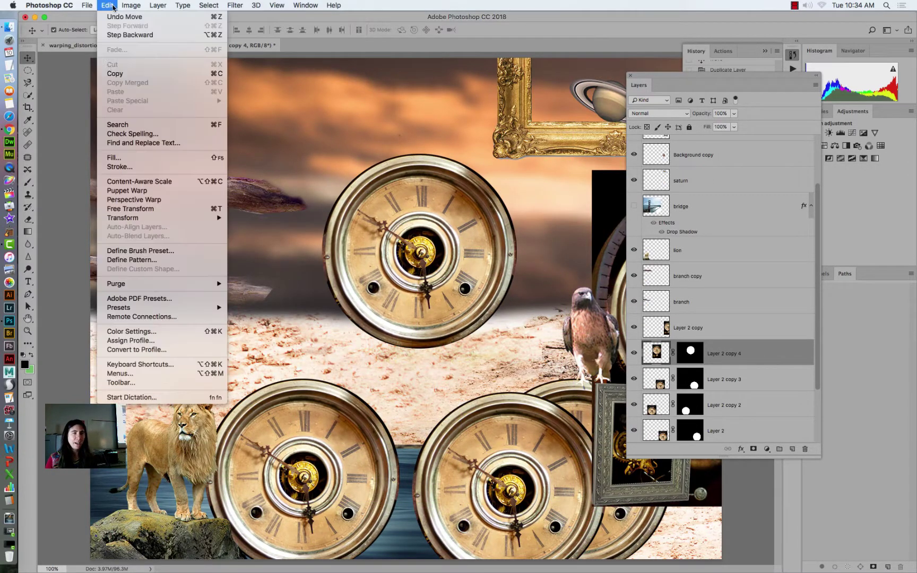
{"action": "mouse_move", "coordinate": [205, 218]}
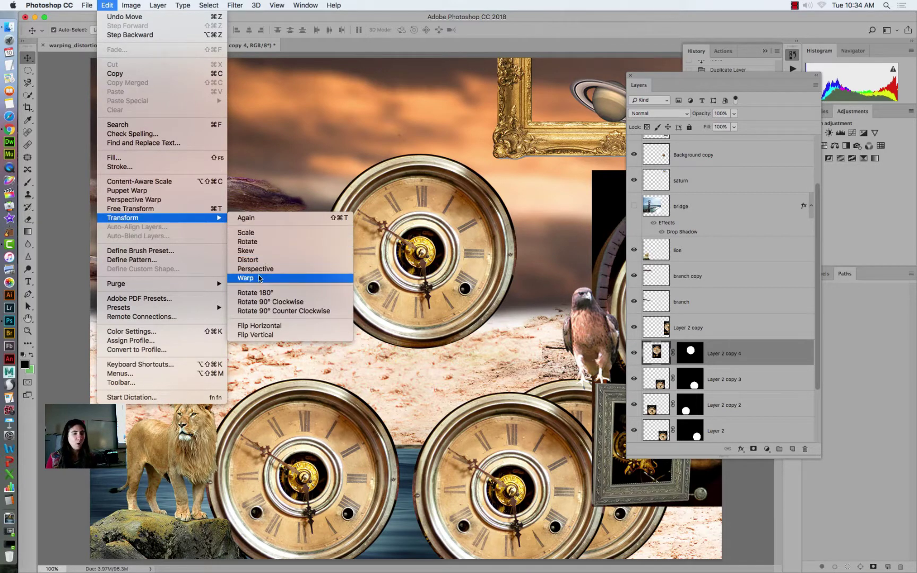
{"action": "left_click", "coordinate": [276, 278]}
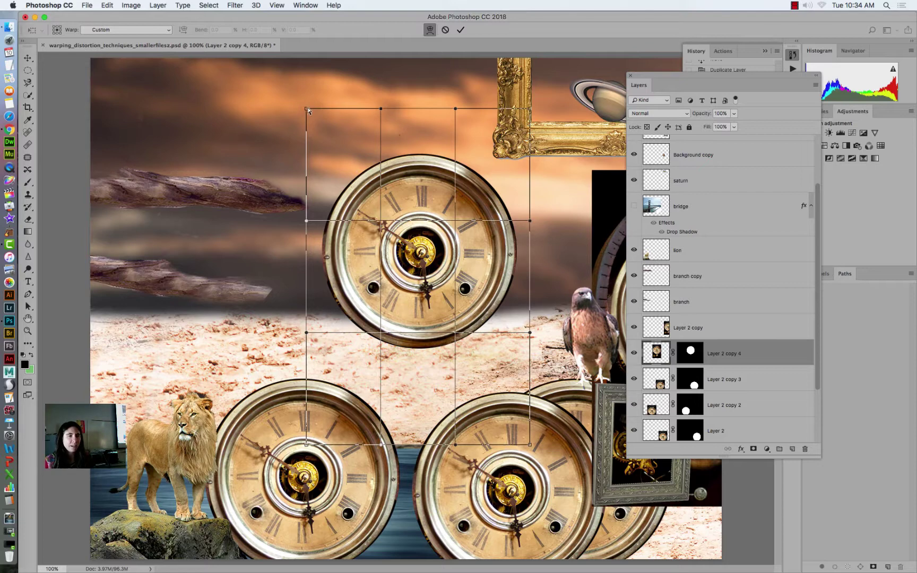
{"action": "left_click_drag", "start_coordinate": [308, 110], "coordinate": [335, 130]}
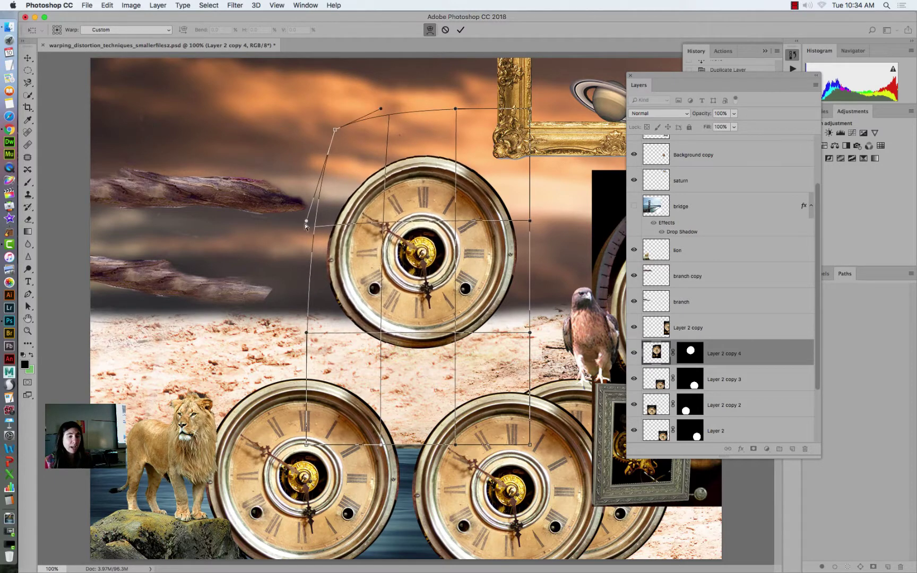
{"action": "left_click_drag", "start_coordinate": [307, 221], "coordinate": [582, 360]}
{"action": "left_click_drag", "start_coordinate": [472, 244], "coordinate": [443, 214]}
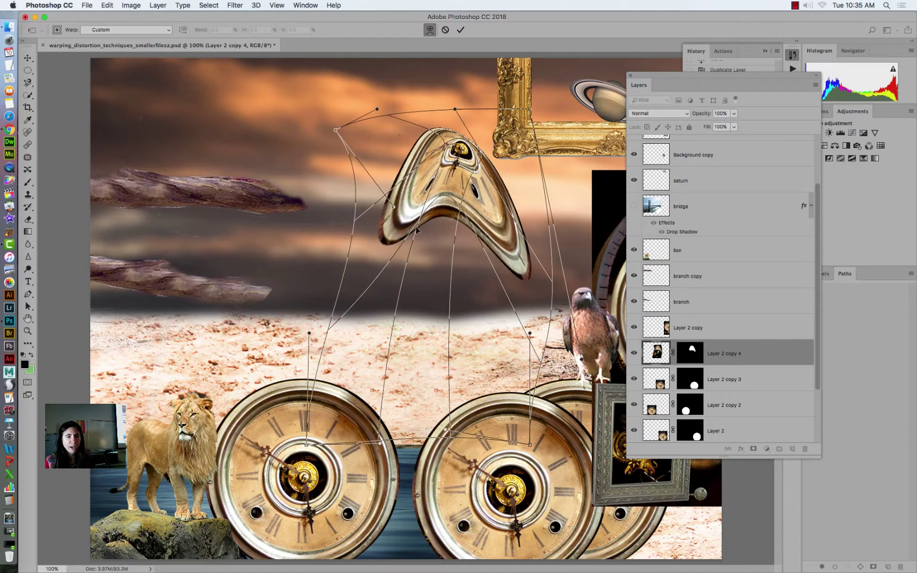
Stretch both ends of the warped clock's arch downward, refine its inner curve and apply the warp.
{"action": "left_click_drag", "start_coordinate": [382, 219], "coordinate": [380, 275]}
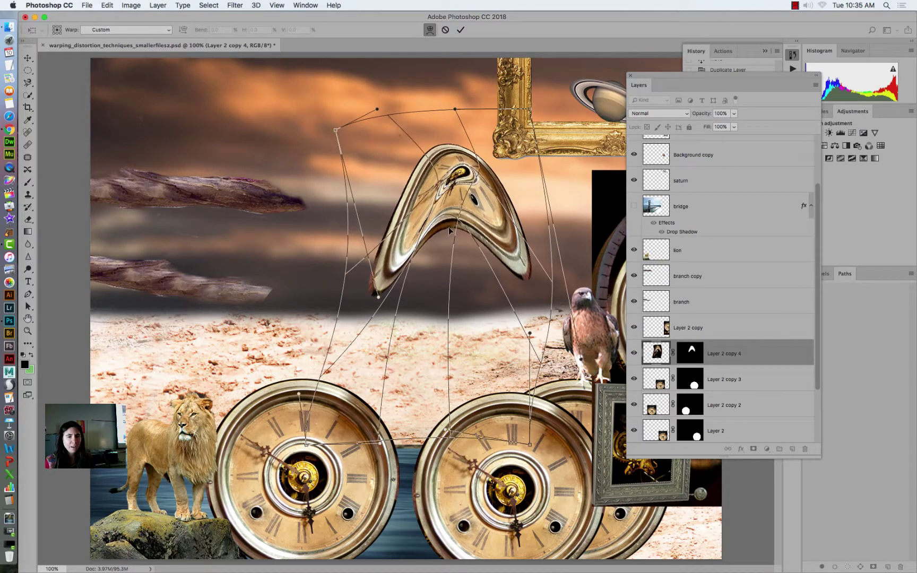
{"action": "left_click_drag", "start_coordinate": [449, 214], "coordinate": [456, 241]}
{"action": "left_click_drag", "start_coordinate": [531, 280], "coordinate": [534, 327]}
{"action": "left_click_drag", "start_coordinate": [467, 237], "coordinate": [467, 221]}
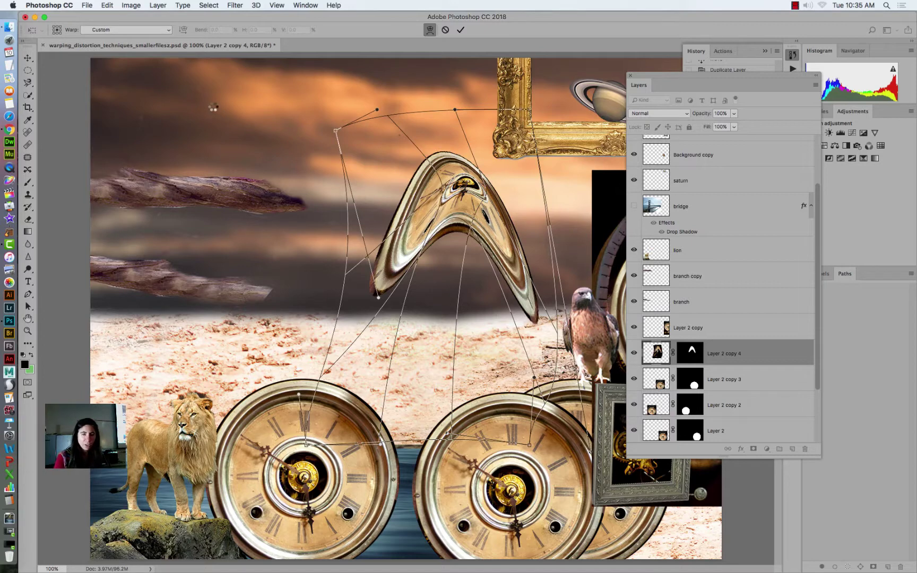
{"action": "key", "text": "Return"}
Raise the upper branch, drape the warped clock at the lower branch and bring the lower-left round clock up into the sky.
{"action": "left_click_drag", "start_coordinate": [457, 205], "coordinate": [299, 160]}
{"action": "left_click_drag", "start_coordinate": [234, 175], "coordinate": [394, 155]}
{"action": "left_click_drag", "start_coordinate": [295, 462], "coordinate": [325, 273]}
{"action": "left_click_drag", "start_coordinate": [359, 162], "coordinate": [209, 279]}
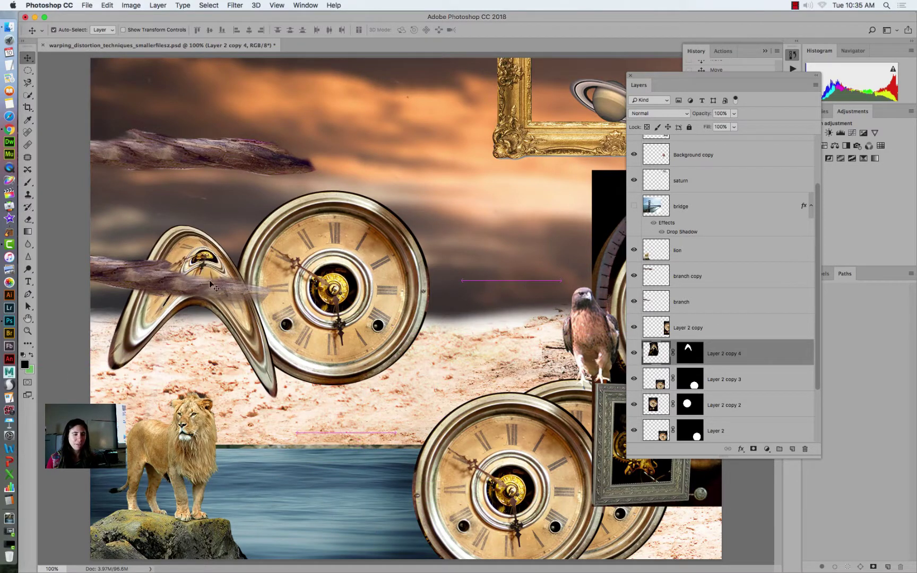
Move the Layer 2 copy 2 clock up into the central sky and warp it into an arch with both ends drooping.
{"action": "left_click_drag", "start_coordinate": [338, 241], "coordinate": [404, 179]}
{"action": "left_click", "coordinate": [106, 5]}
{"action": "mouse_move", "coordinate": [184, 218]}
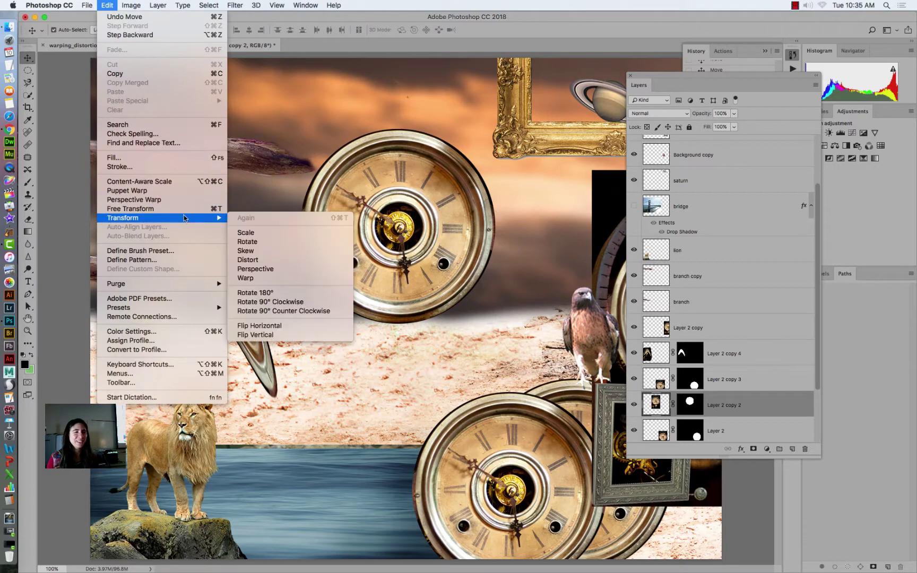
{"action": "left_click", "coordinate": [255, 277]}
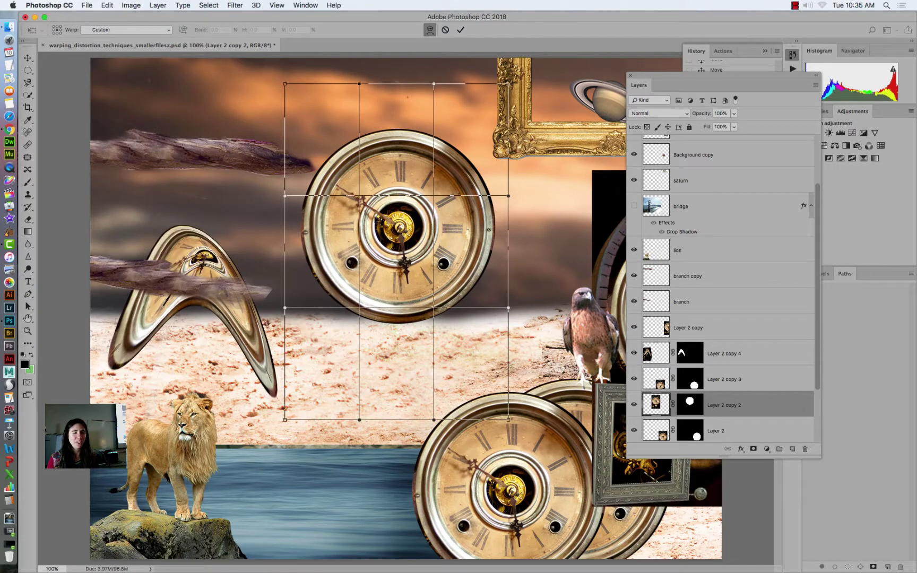
{"action": "left_click_drag", "start_coordinate": [366, 261], "coordinate": [369, 127]}
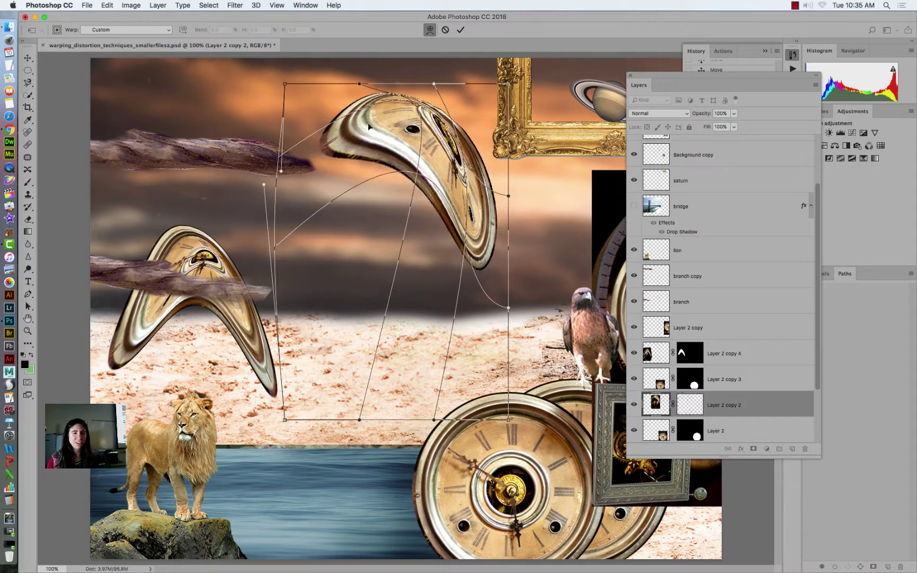
{"action": "left_click_drag", "start_coordinate": [269, 152], "coordinate": [445, 205]}
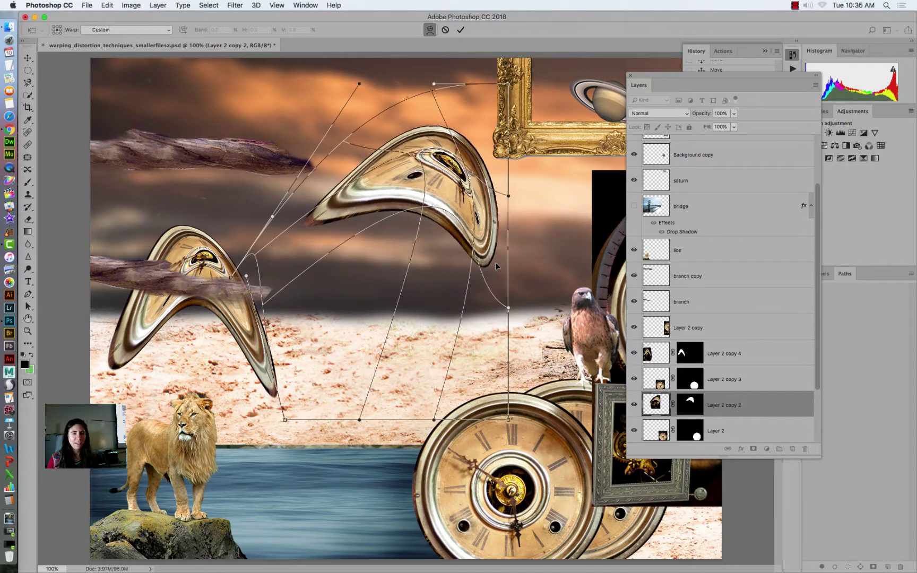
{"action": "left_click_drag", "start_coordinate": [508, 276], "coordinate": [470, 403]}
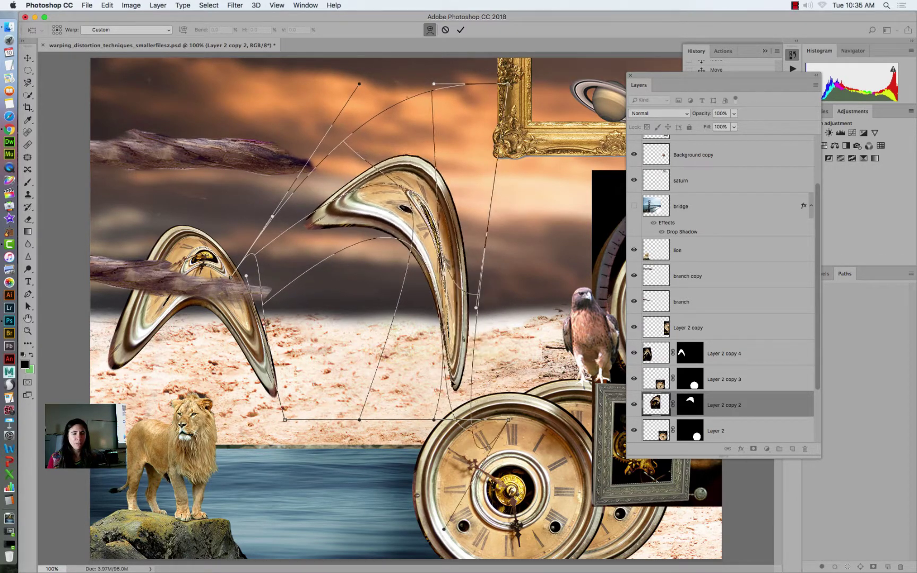
Refine the warped clock's face and inner curve, apply the warp and place the clock at the upper branch.
{"action": "left_click_drag", "start_coordinate": [415, 248], "coordinate": [373, 298]}
{"action": "mouse_move", "coordinate": [426, 192]}
{"action": "left_mouse_down"}
{"action": "mouse_move", "coordinate": [465, 183]}
{"action": "mouse_move", "coordinate": [435, 174]}
{"action": "left_mouse_up"}
{"action": "left_click_drag", "start_coordinate": [463, 312], "coordinate": [429, 269]}
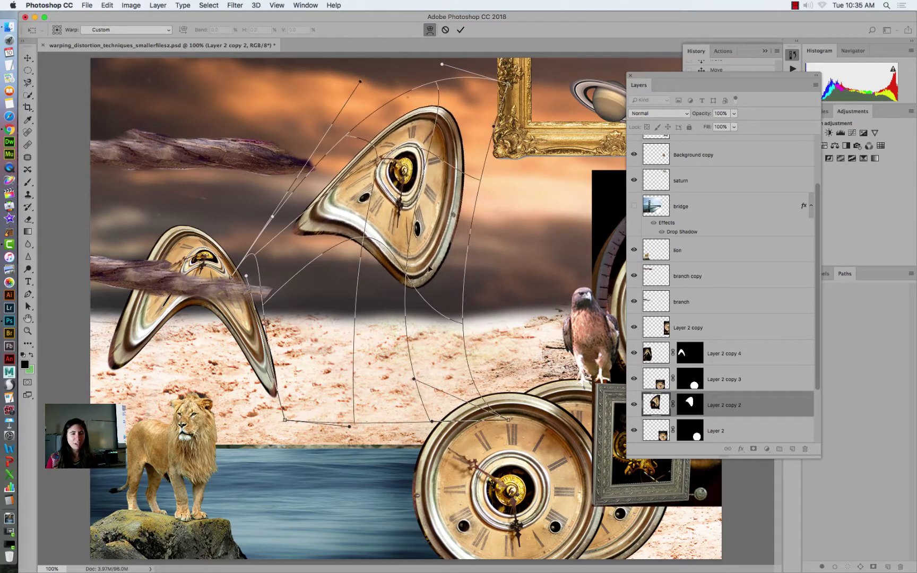
{"action": "left_click_drag", "start_coordinate": [335, 216], "coordinate": [377, 196]}
{"action": "left_click_drag", "start_coordinate": [390, 141], "coordinate": [370, 131]}
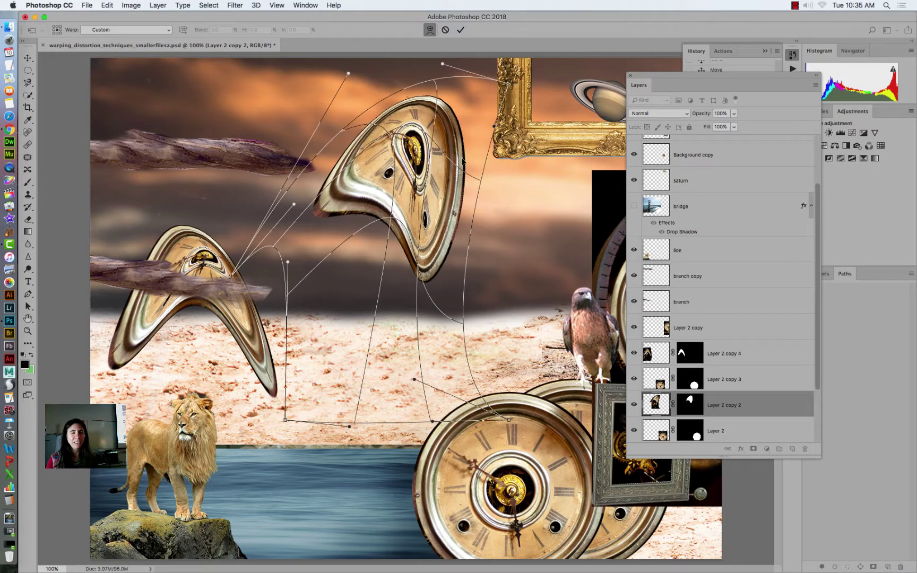
{"action": "left_click_drag", "start_coordinate": [464, 172], "coordinate": [501, 226]}
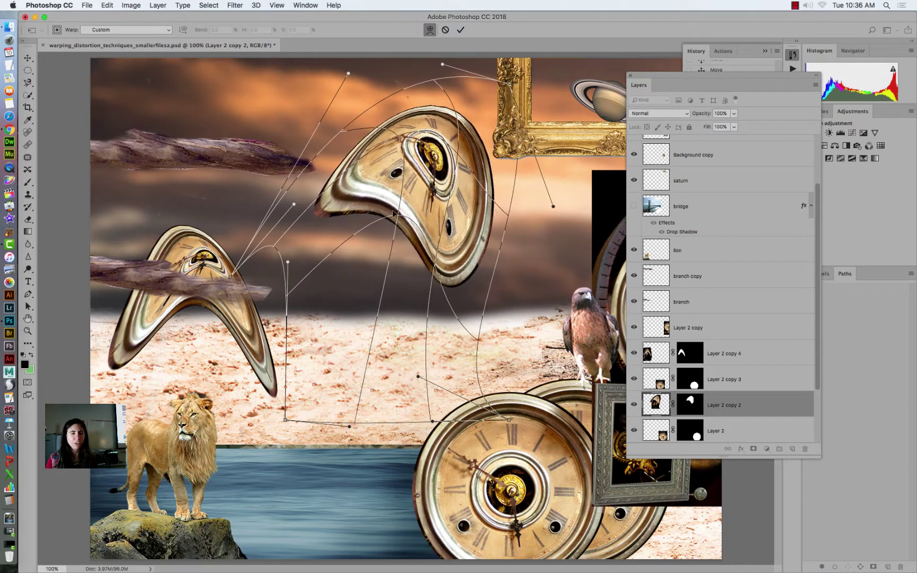
{"action": "left_click_drag", "start_coordinate": [396, 202], "coordinate": [264, 119]}
{"action": "key", "text": "Return"}
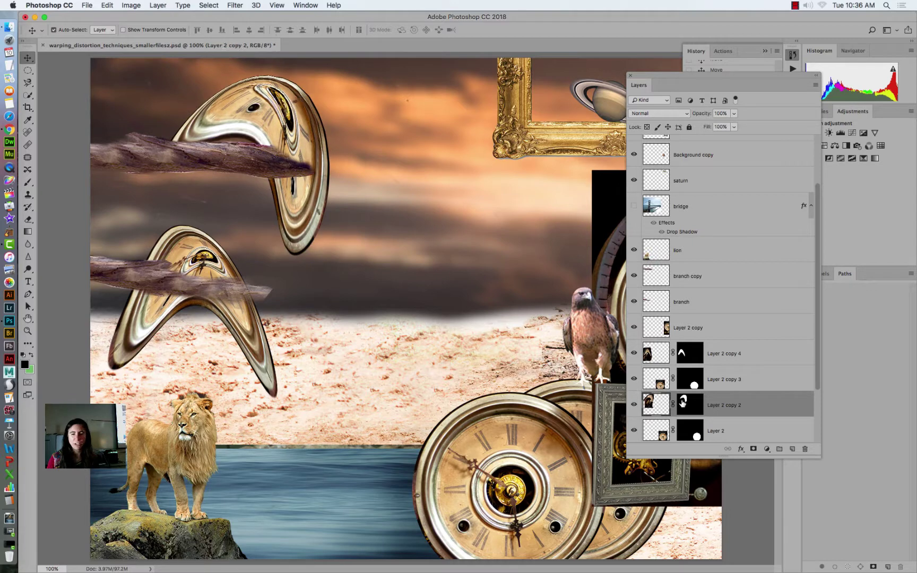
Raise Layer 2 copy 2 above the branch copy layer and shift its clock left and slightly down across the upper branch.
{"action": "left_click_drag", "start_coordinate": [732, 405], "coordinate": [681, 264]}
{"action": "left_click_drag", "start_coordinate": [260, 109], "coordinate": [202, 141]}
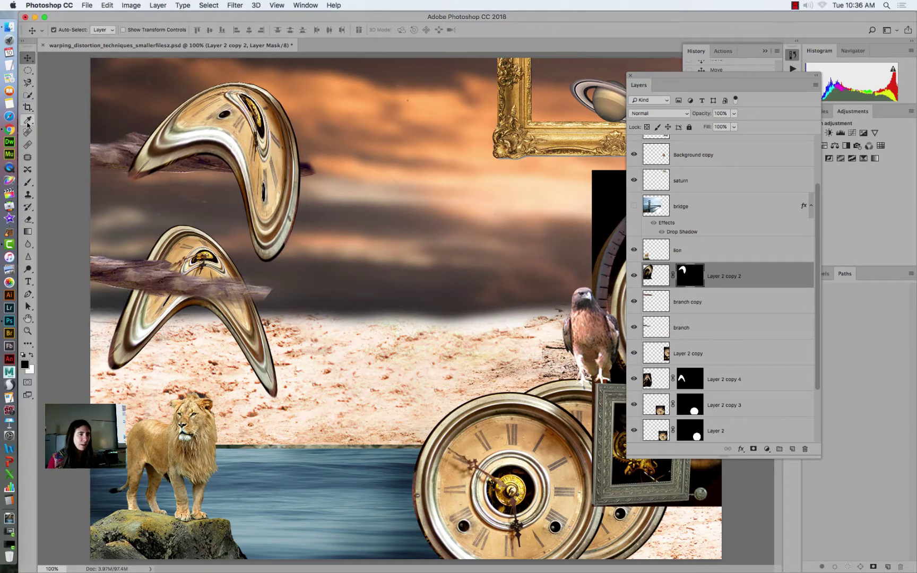
Set the brush size to 63 px and try masking out the clock's left end where the upper branch crosses it.
{"action": "left_click", "coordinate": [28, 182]}
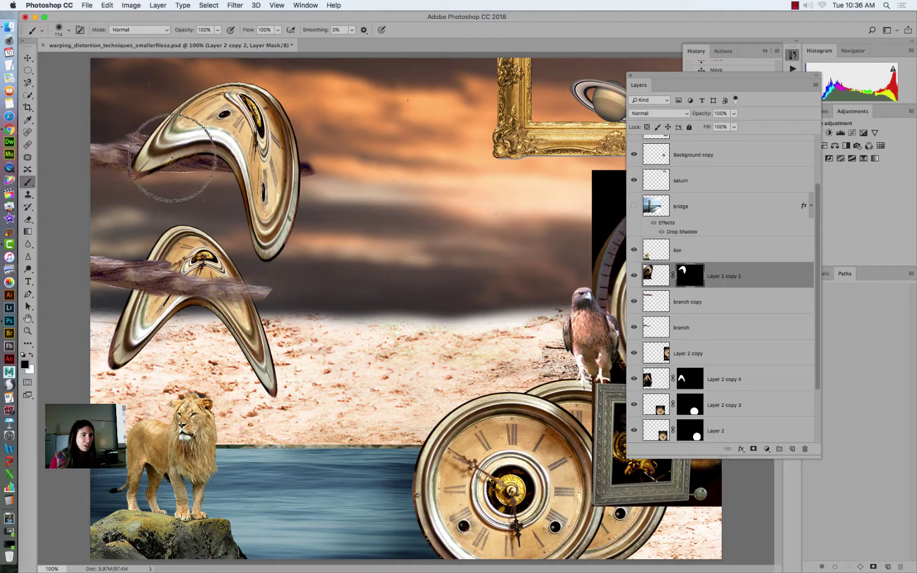
{"action": "left_click", "coordinate": [70, 31]}
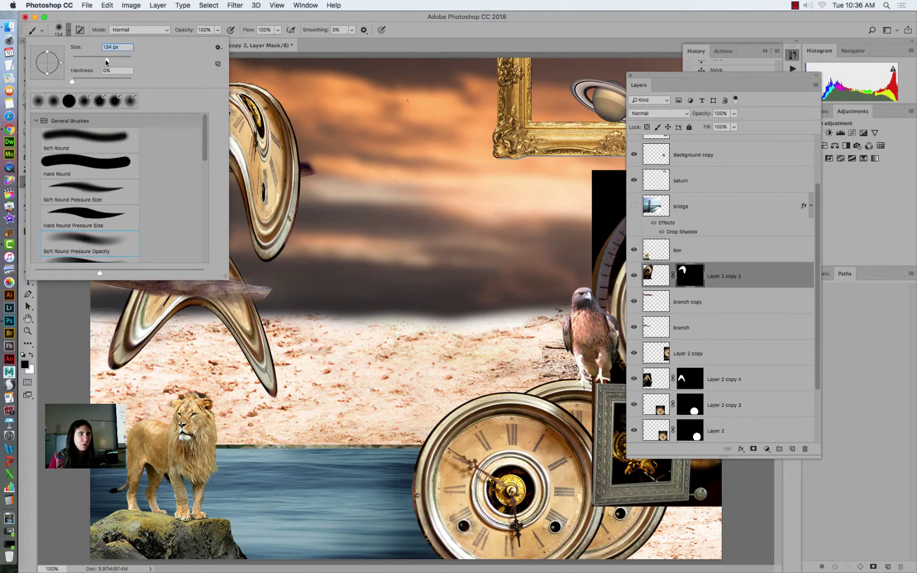
{"action": "key", "text": "Return"}
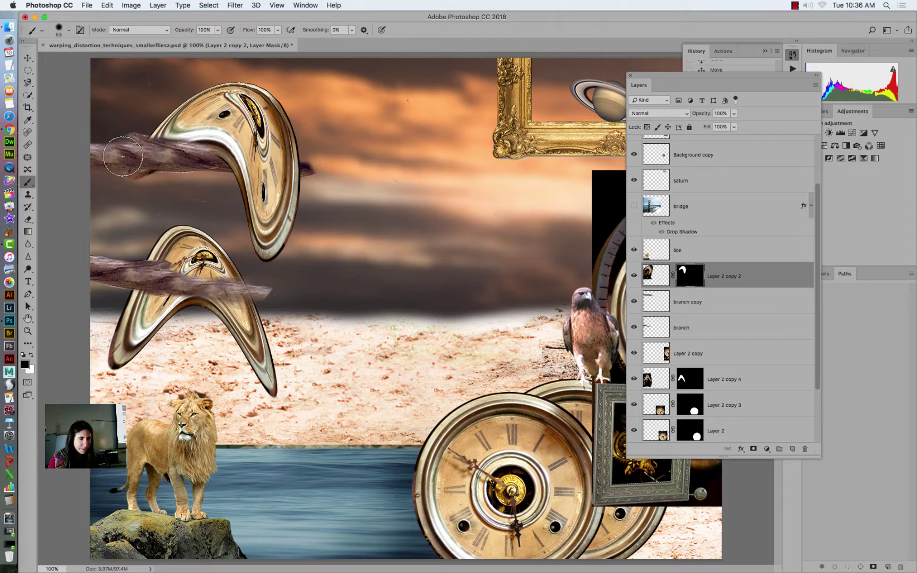
{"action": "left_click_drag", "start_coordinate": [141, 130], "coordinate": [158, 117]}
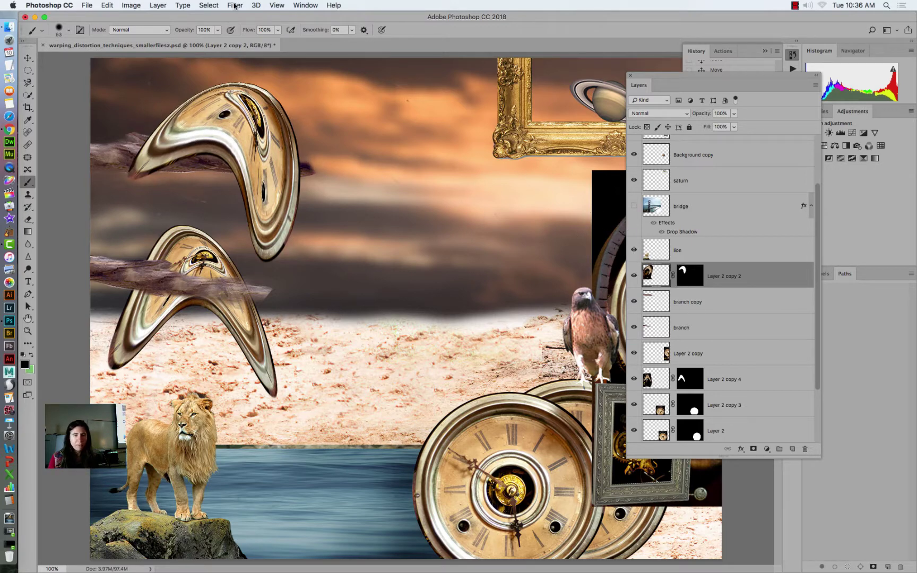
Warp the upper clock again, stretching its left end downward and bending its right side outward, and apply the warp.
{"action": "left_click", "coordinate": [109, 5]}
{"action": "mouse_move", "coordinate": [211, 219]}
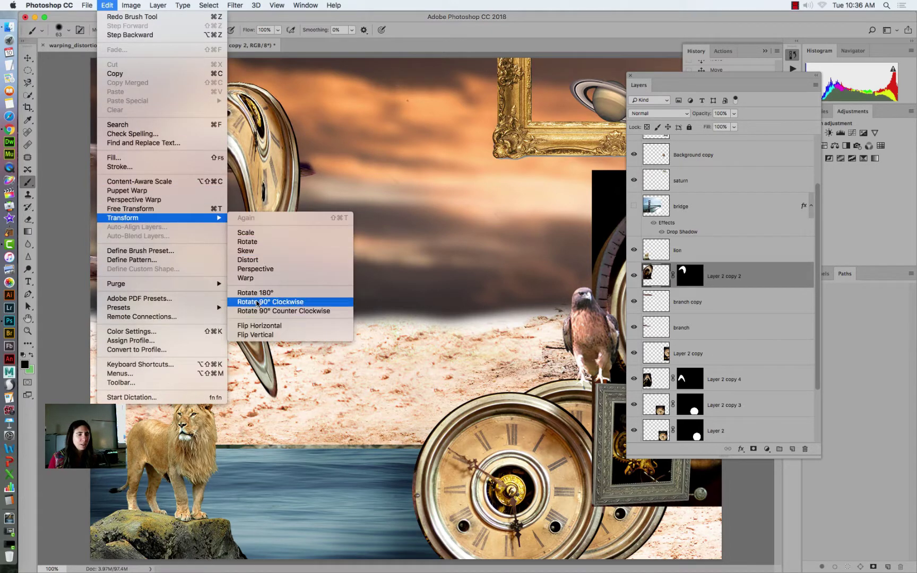
{"action": "left_click", "coordinate": [264, 280]}
{"action": "left_click_drag", "start_coordinate": [131, 180], "coordinate": [209, 157]}
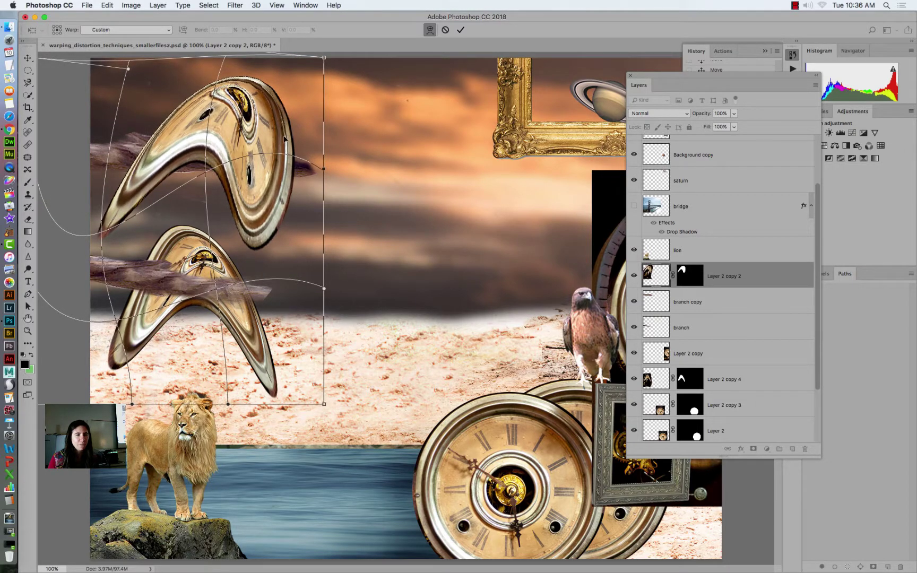
{"action": "left_click_drag", "start_coordinate": [284, 138], "coordinate": [179, 124]}
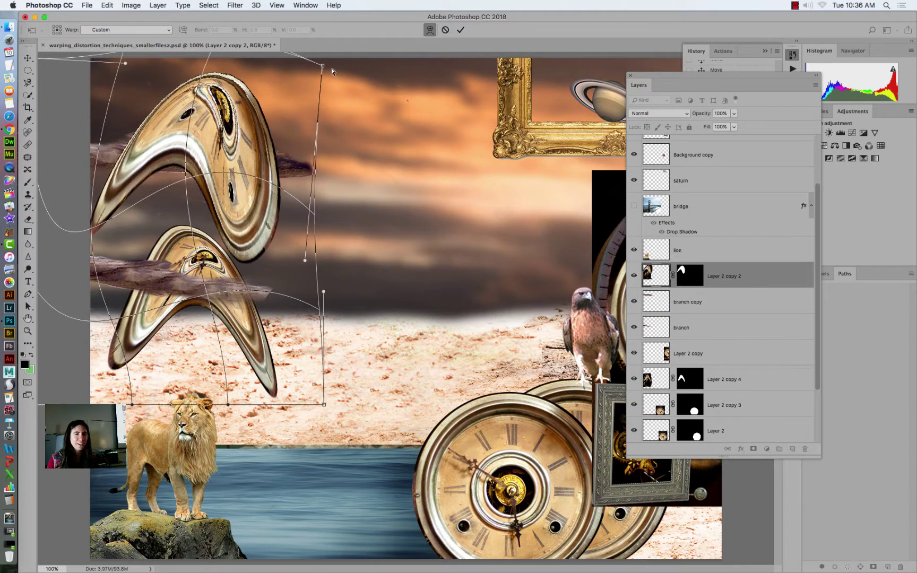
{"action": "left_click_drag", "start_coordinate": [322, 67], "coordinate": [403, 177]}
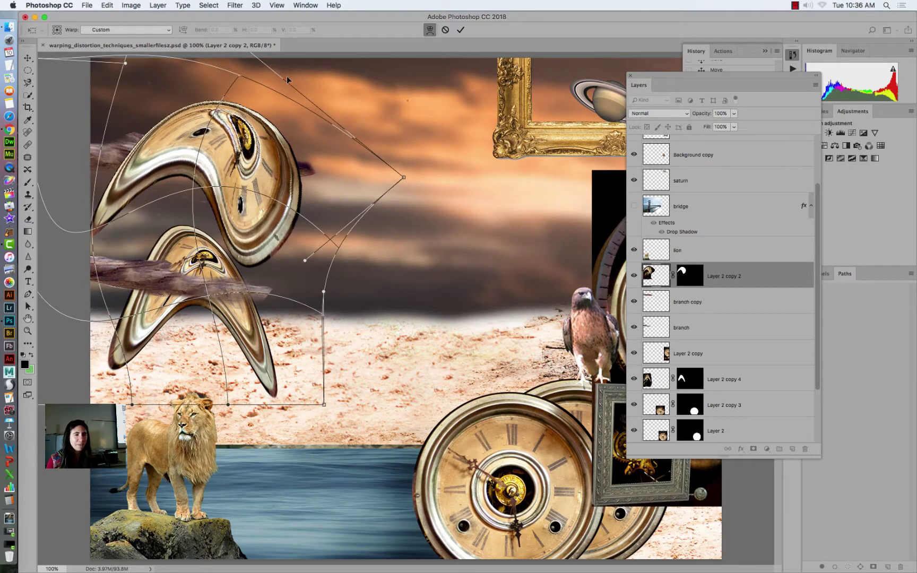
{"action": "key", "text": "Return"}
{"action": "key", "text": "b"}
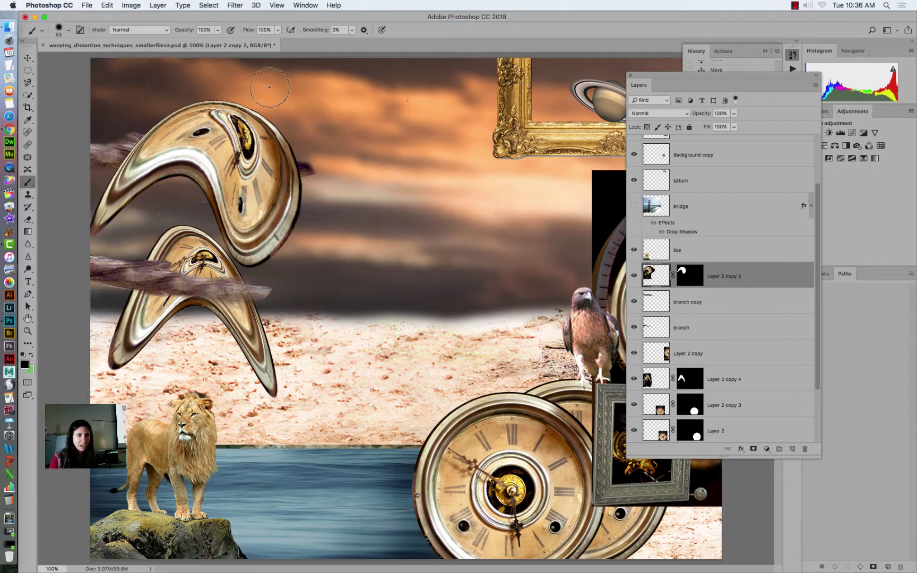
Nudge the clock up and right, and paint black on its mask so the upper branch passes in front of it.
{"action": "left_click", "coordinate": [28, 57]}
{"action": "mouse_move", "coordinate": [190, 121]}
{"action": "left_mouse_down"}
{"action": "mouse_move", "coordinate": [215, 98]}
{"action": "mouse_move", "coordinate": [208, 107]}
{"action": "left_mouse_up"}
{"action": "left_click", "coordinate": [683, 271]}
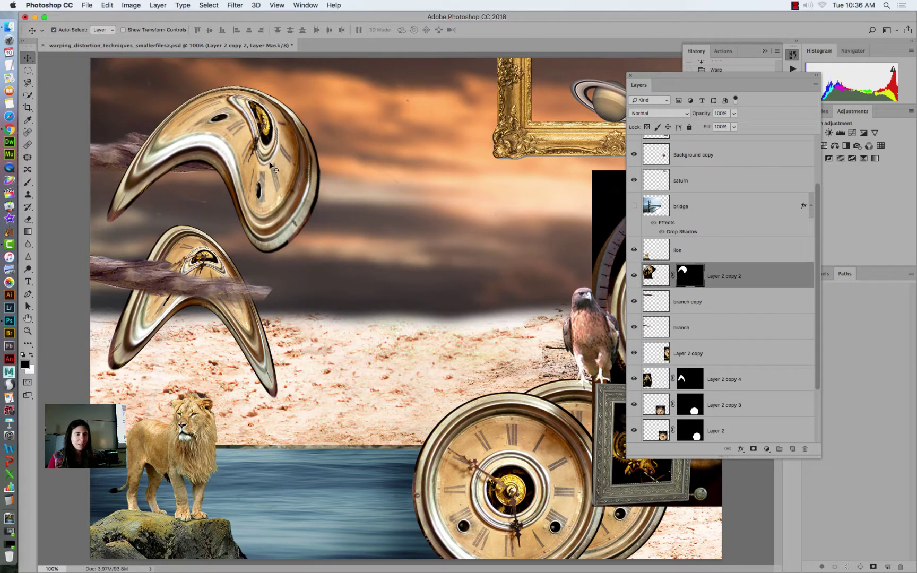
{"action": "left_click", "coordinate": [29, 183]}
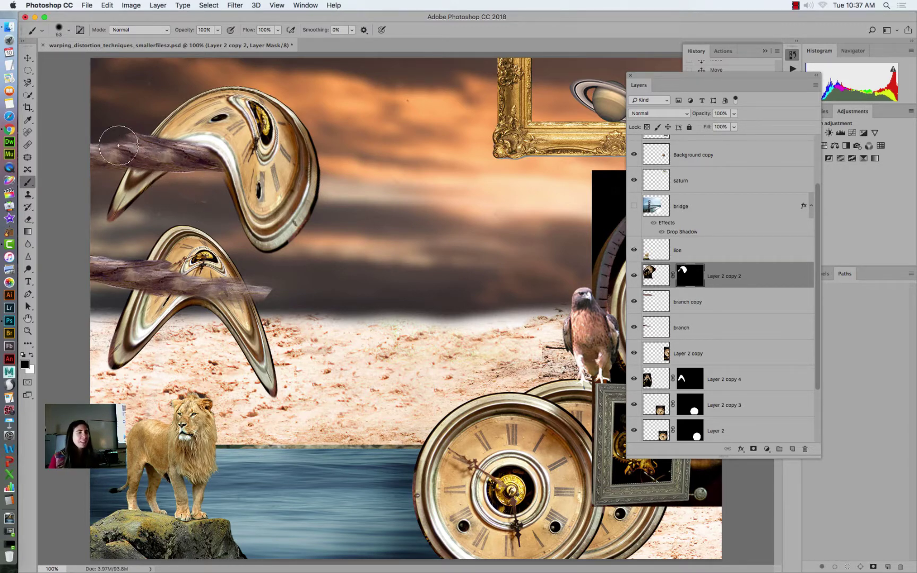
{"action": "left_click", "coordinate": [28, 58]}
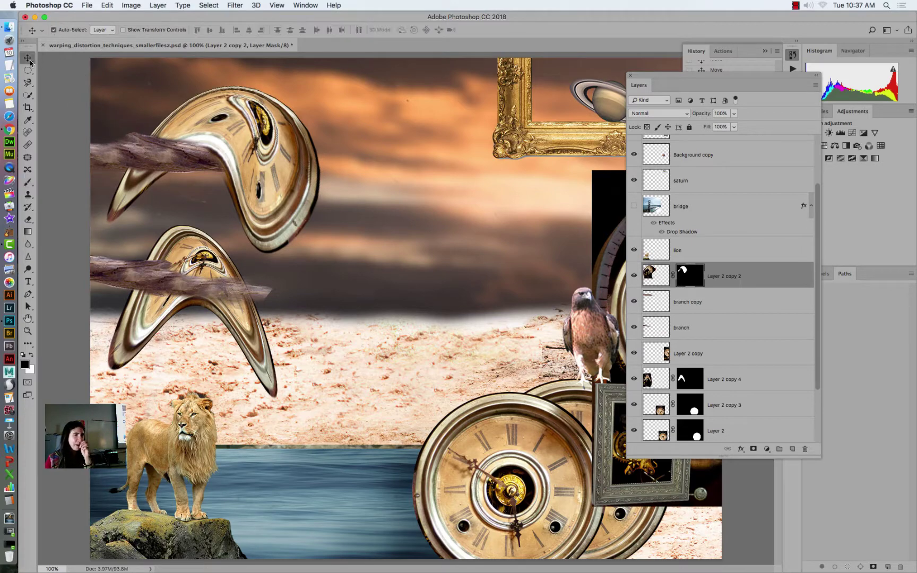
Switch to Chrome, examine several Salvador Dali melting clock reference images and return to the Photoshop collage.
{"action": "left_click", "coordinate": [11, 130]}
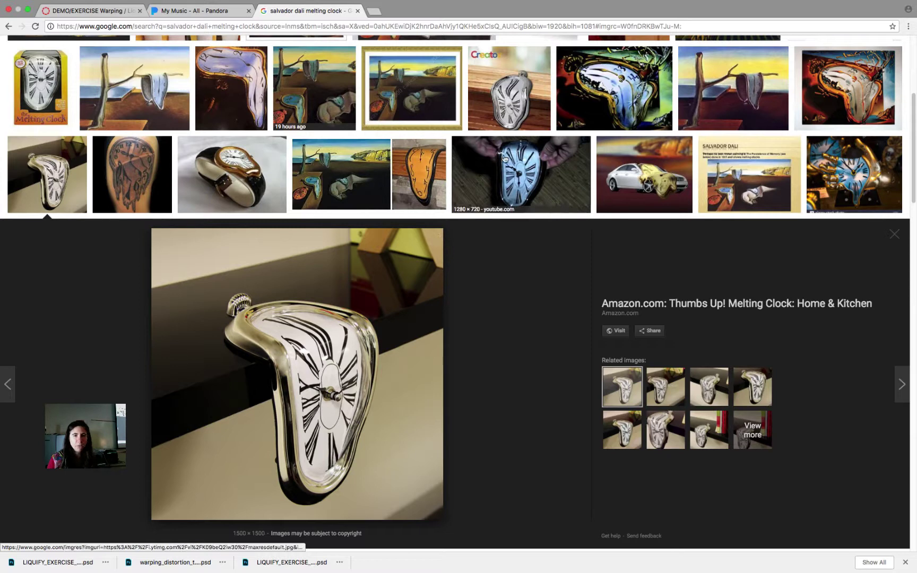
{"action": "left_click", "coordinate": [601, 80]}
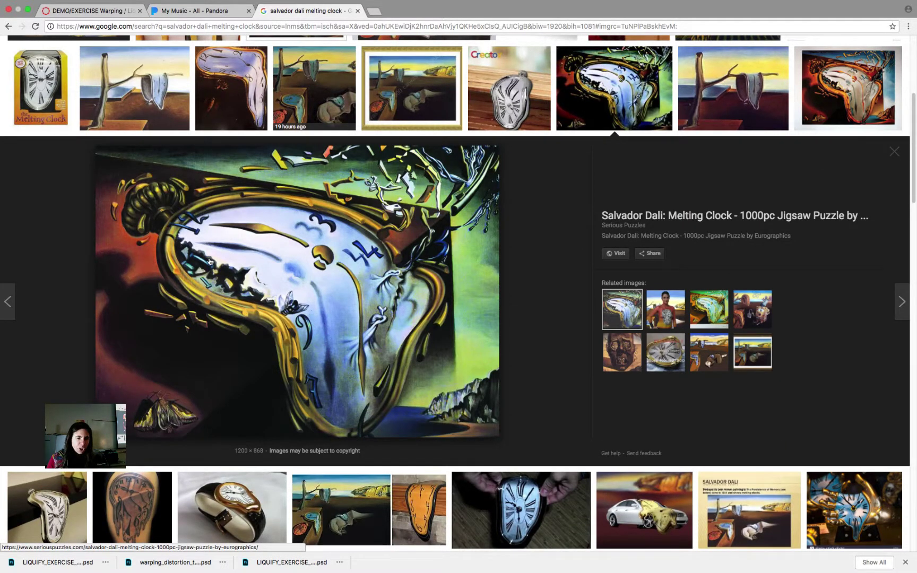
{"action": "left_click", "coordinate": [848, 88]}
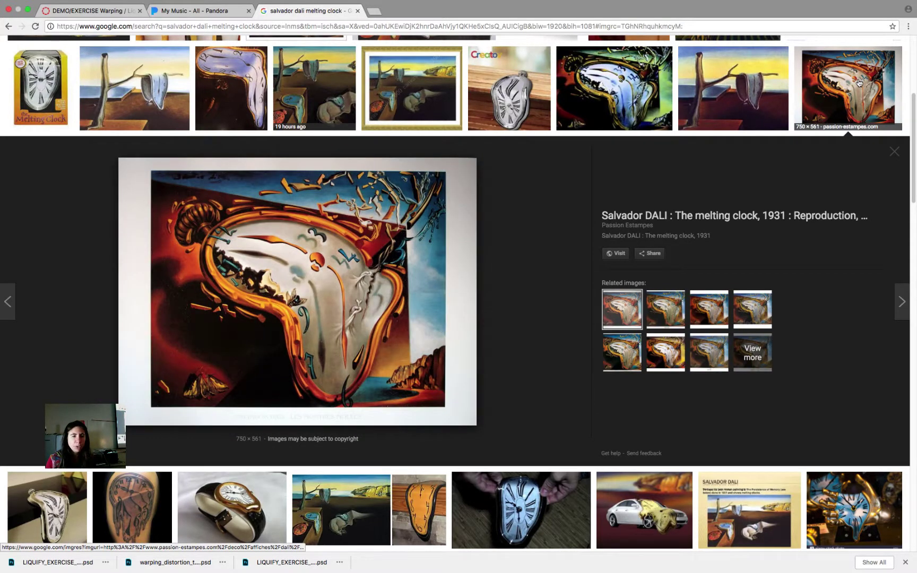
{"action": "left_click", "coordinate": [157, 84]}
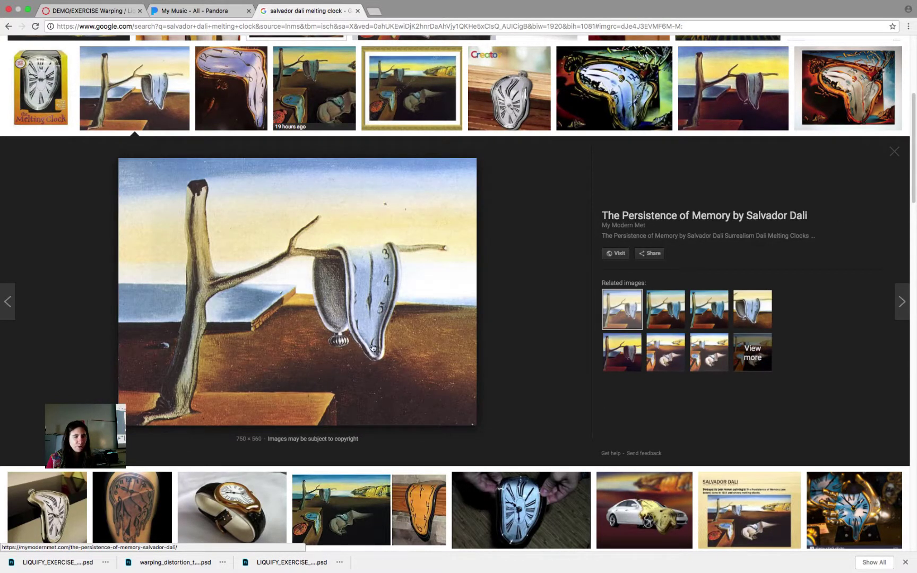
{"action": "left_click", "coordinate": [669, 309]}
{"action": "left_click", "coordinate": [694, 306]}
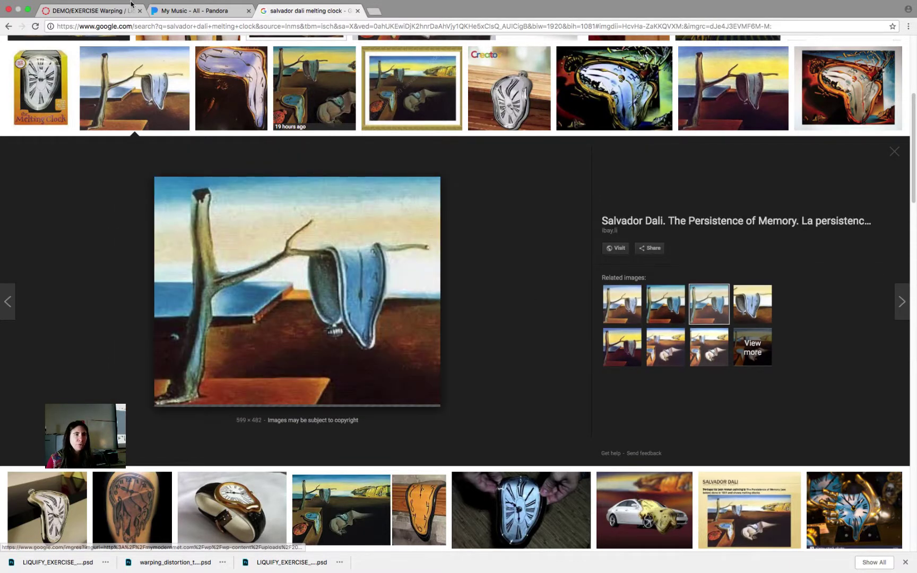
{"action": "left_click", "coordinate": [194, 565]}
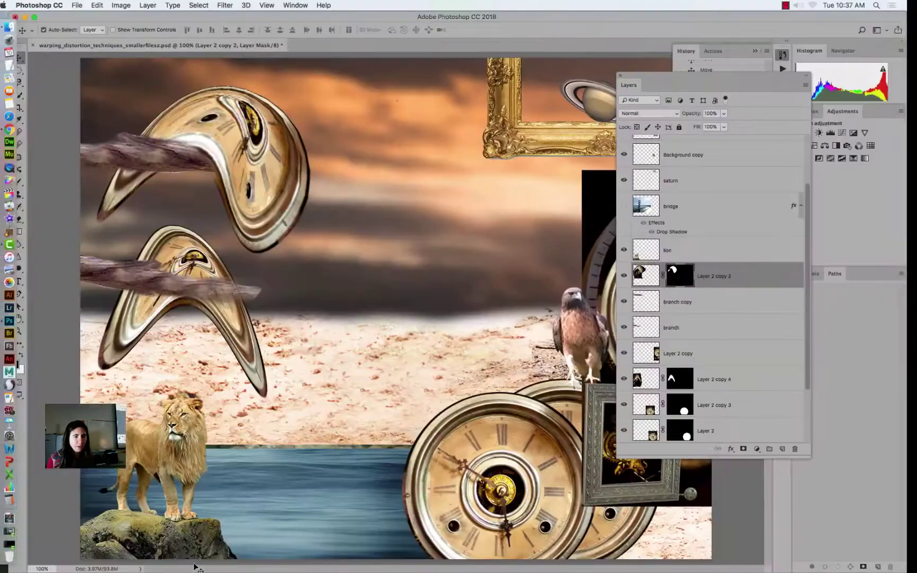
Move the Layer 2 copy 3 clock up to the centre of the scene and begin skewing its face with a warp.
{"action": "left_click_drag", "start_coordinate": [455, 424], "coordinate": [375, 221]}
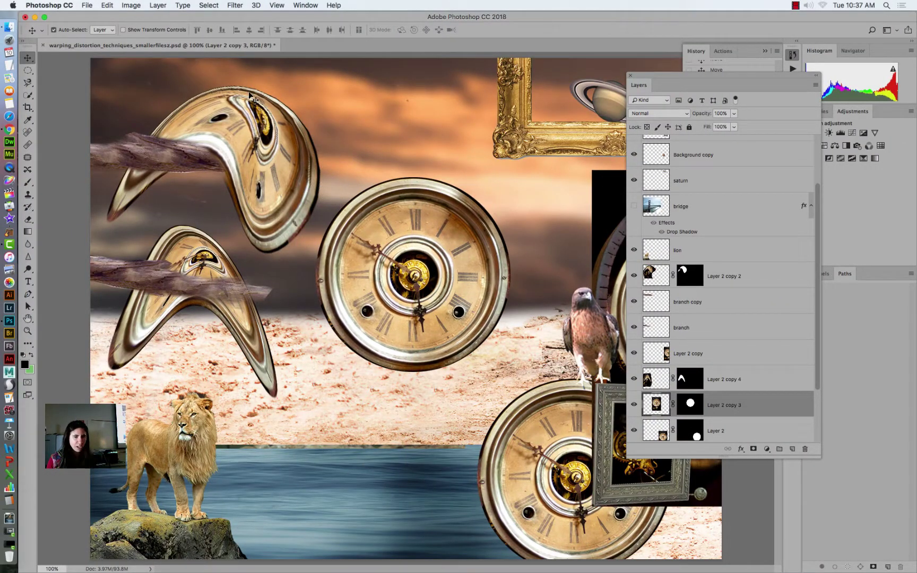
{"action": "left_click", "coordinate": [108, 5]}
{"action": "mouse_move", "coordinate": [216, 222]}
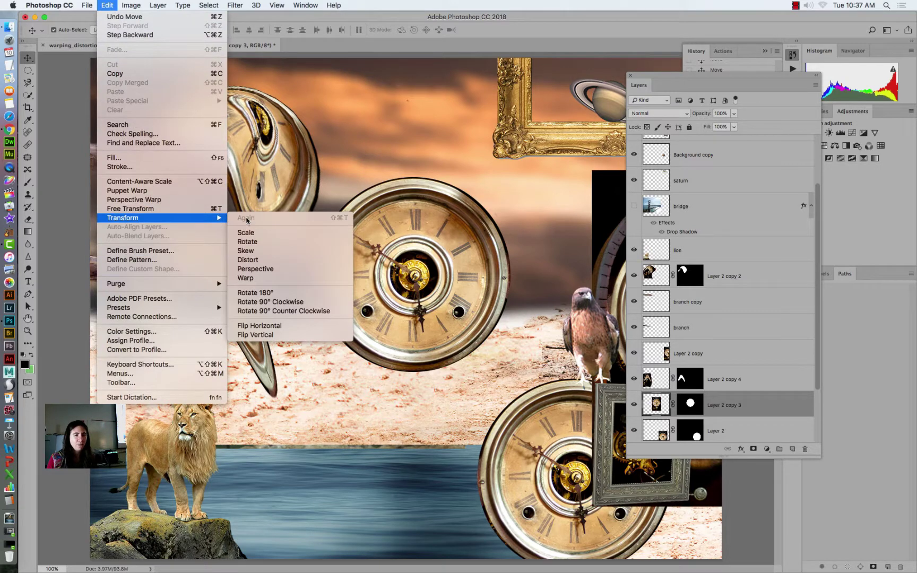
{"action": "left_click", "coordinate": [249, 282]}
{"action": "left_click_drag", "start_coordinate": [374, 283], "coordinate": [407, 266]}
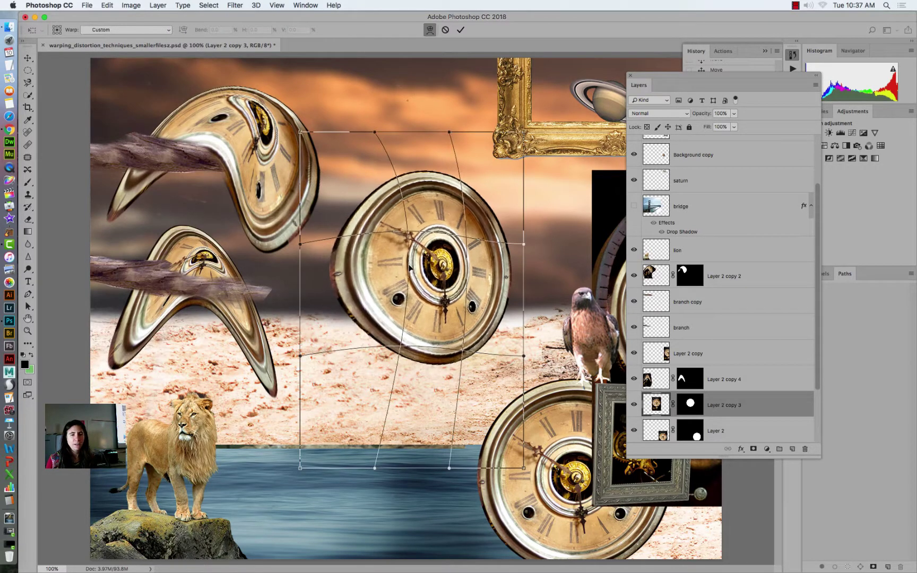
{"action": "left_click_drag", "start_coordinate": [495, 236], "coordinate": [473, 277]}
{"action": "left_click_drag", "start_coordinate": [369, 297], "coordinate": [373, 273]}
{"action": "key", "text": "super+z"}
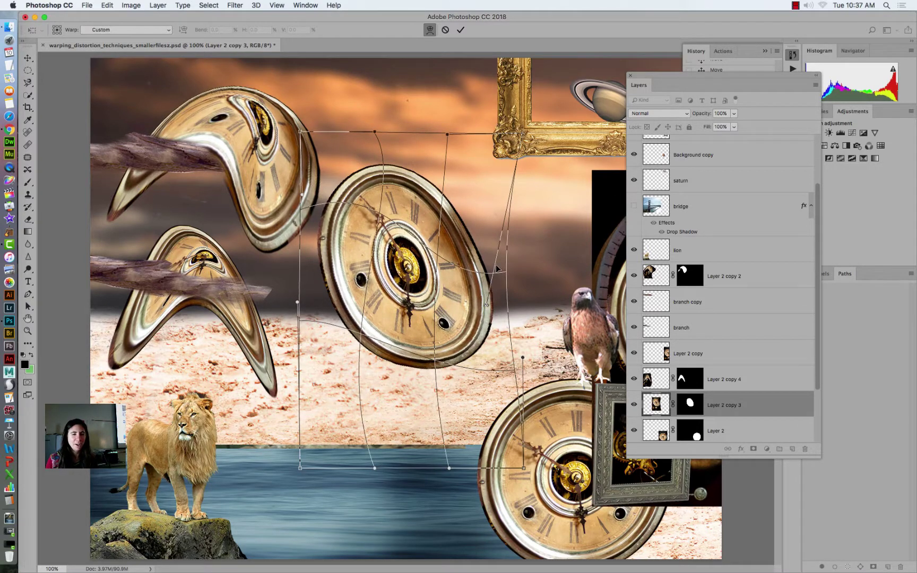
{"action": "left_click_drag", "start_coordinate": [496, 269], "coordinate": [353, 246]}
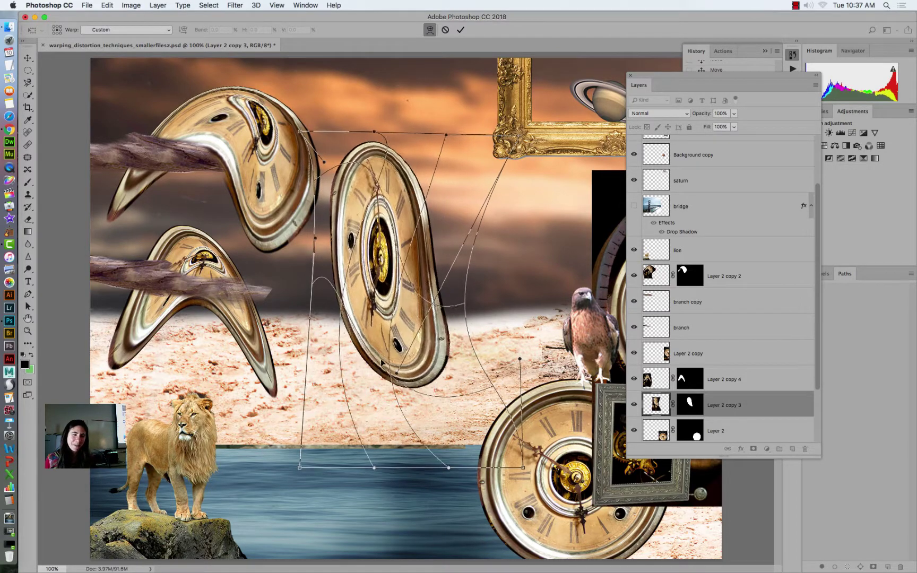
{"action": "left_click_drag", "start_coordinate": [413, 154], "coordinate": [396, 257]}
{"action": "left_click_drag", "start_coordinate": [486, 219], "coordinate": [531, 303]}
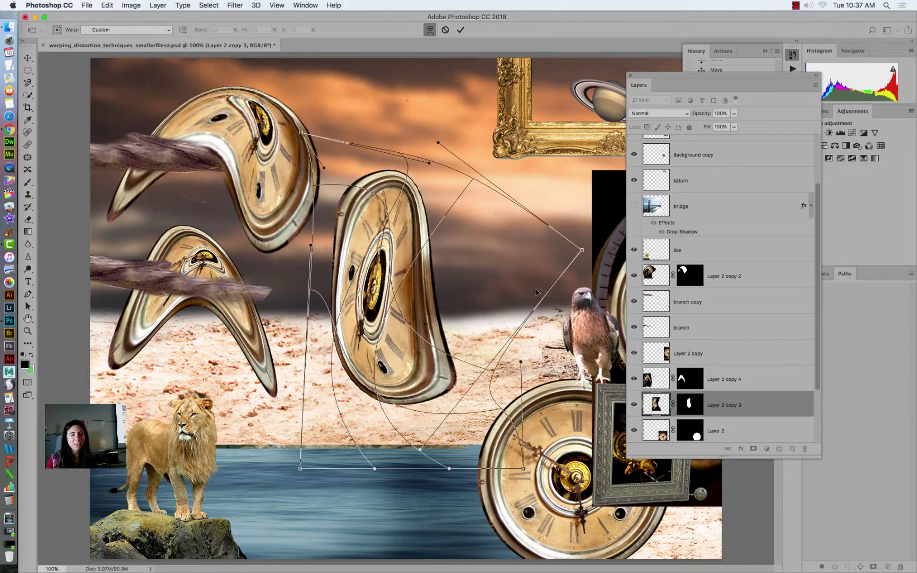
{"action": "left_click_drag", "start_coordinate": [362, 258], "coordinate": [425, 252]}
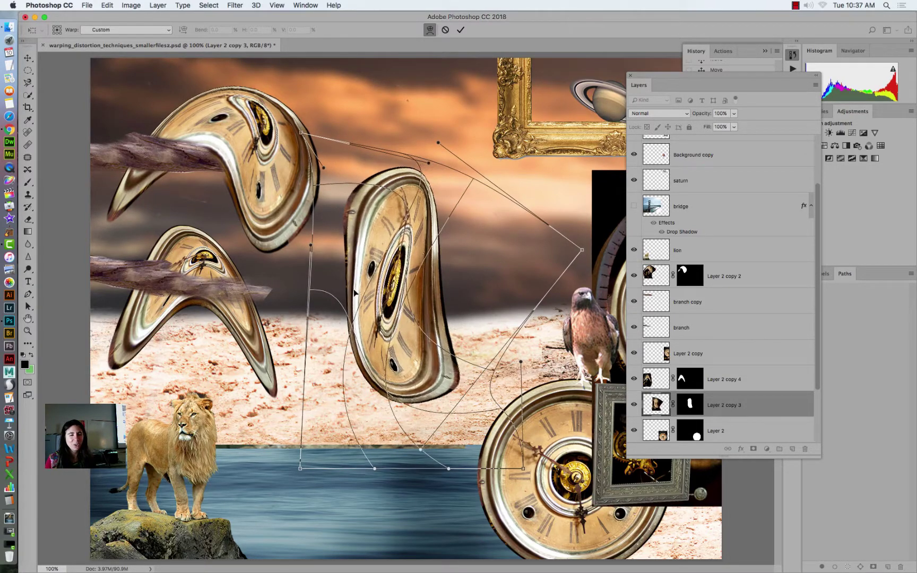
{"action": "left_click_drag", "start_coordinate": [355, 292], "coordinate": [341, 270]}
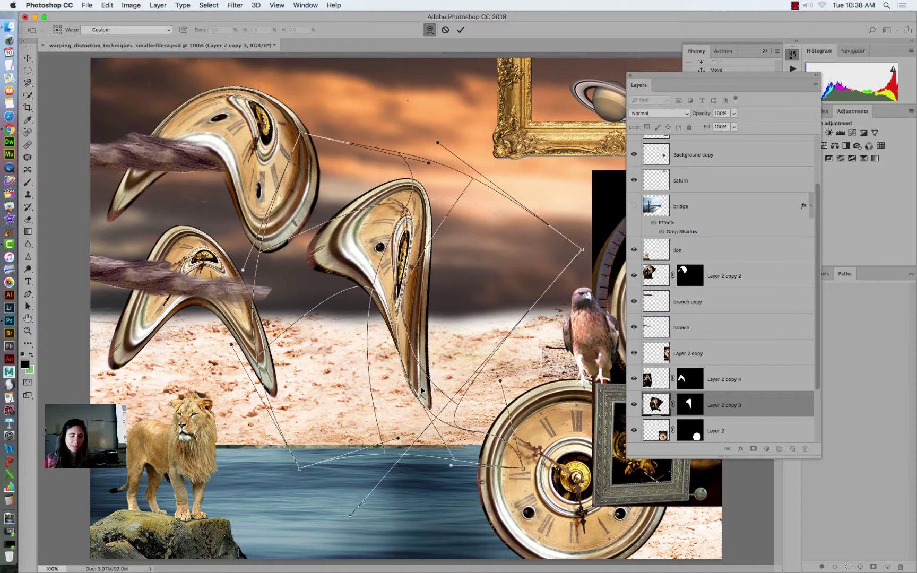
{"action": "key", "text": "Escape"}
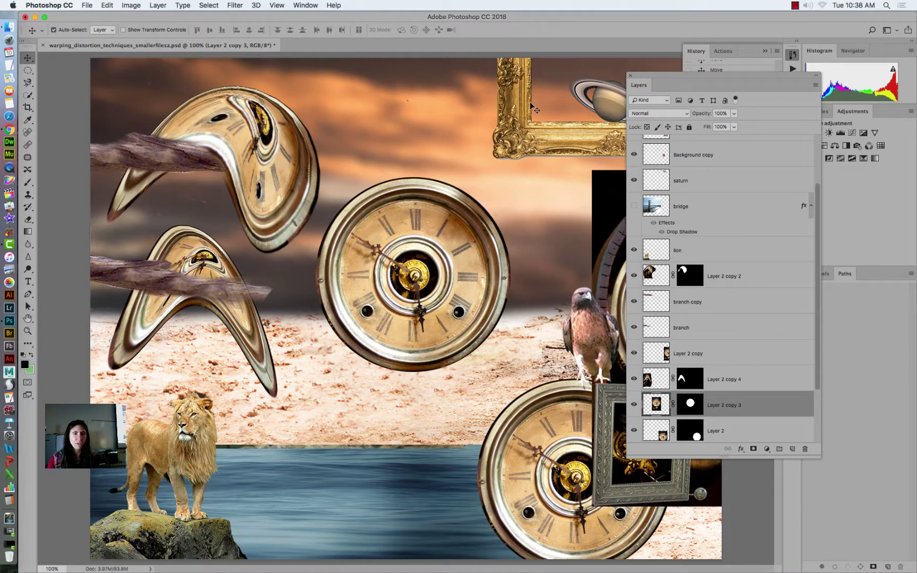
Move the gold frame to the scene's centre, the round clock above it to the upper right, and the lower melted clock down-left.
{"action": "left_click_drag", "start_coordinate": [532, 107], "coordinate": [326, 346]}
{"action": "left_click_drag", "start_coordinate": [368, 247], "coordinate": [485, 162]}
{"action": "left_click_drag", "start_coordinate": [274, 159], "coordinate": [256, 153]}
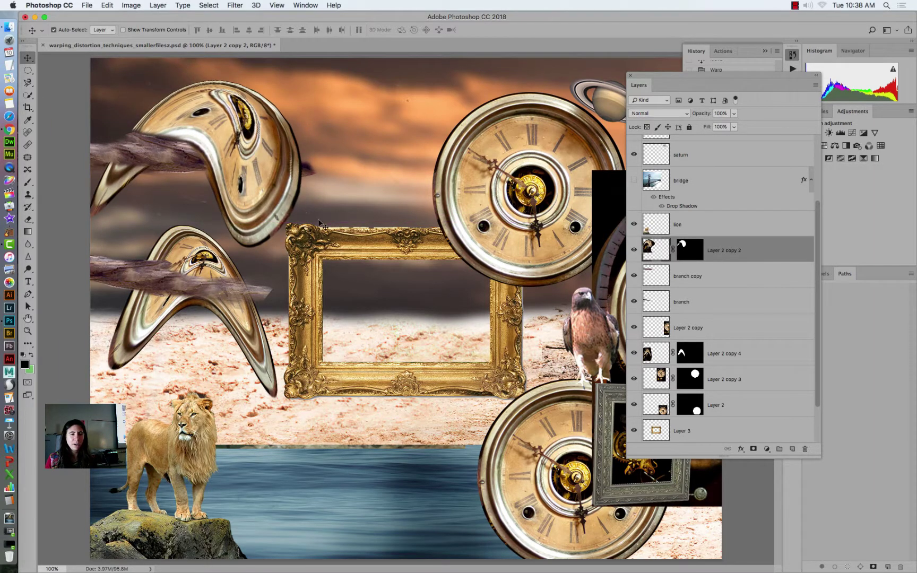
{"action": "left_click_drag", "start_coordinate": [320, 222], "coordinate": [315, 223]}
{"action": "left_click", "coordinate": [241, 316]}
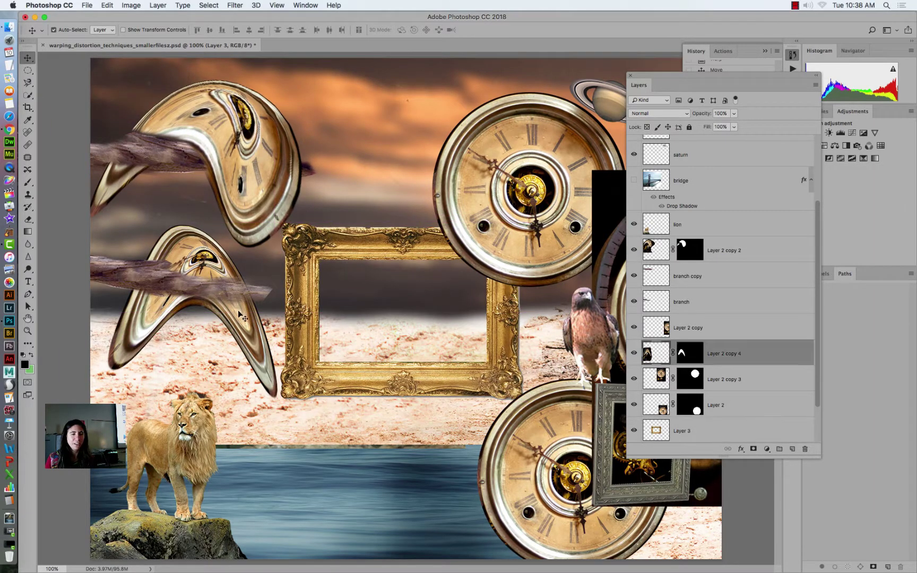
{"action": "left_click_drag", "start_coordinate": [238, 313], "coordinate": [159, 348]}
{"action": "left_click_drag", "start_coordinate": [348, 245], "coordinate": [342, 227]}
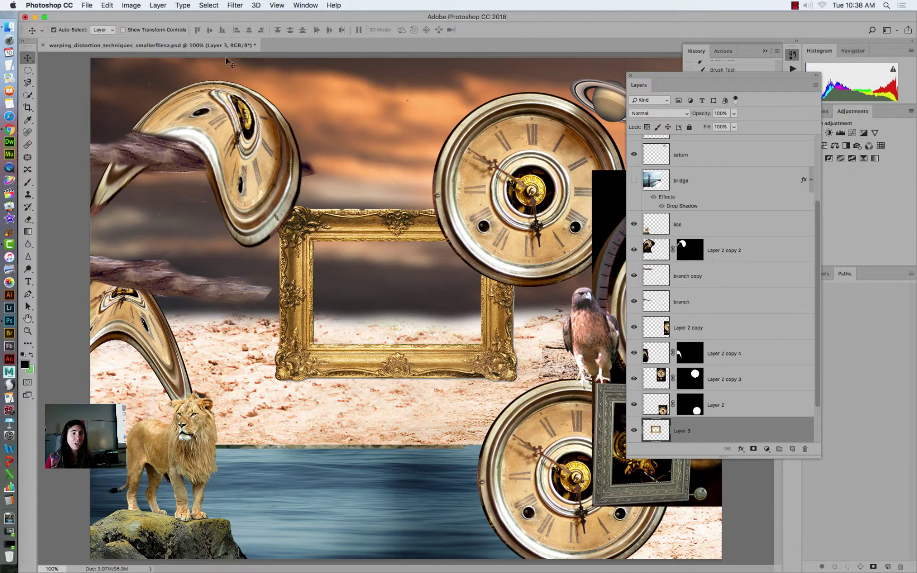
Raise the gold frame's Layer 3 above the other collage pieces and widen its bottom edge with a Perspective transform.
{"action": "left_click_drag", "start_coordinate": [717, 429], "coordinate": [723, 137]}
{"action": "left_click_drag", "start_coordinate": [414, 227], "coordinate": [414, 239]}
{"action": "left_click", "coordinate": [108, 5]}
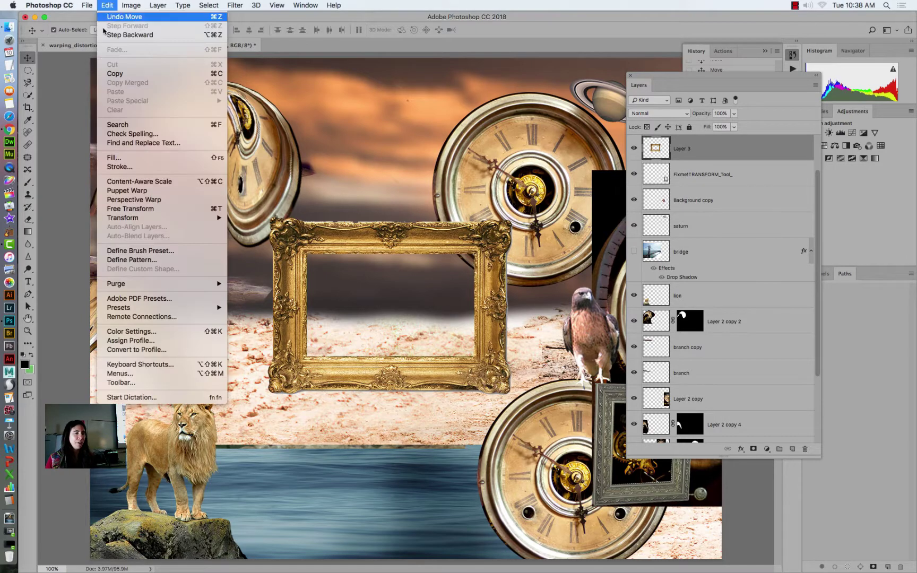
{"action": "mouse_move", "coordinate": [200, 218]}
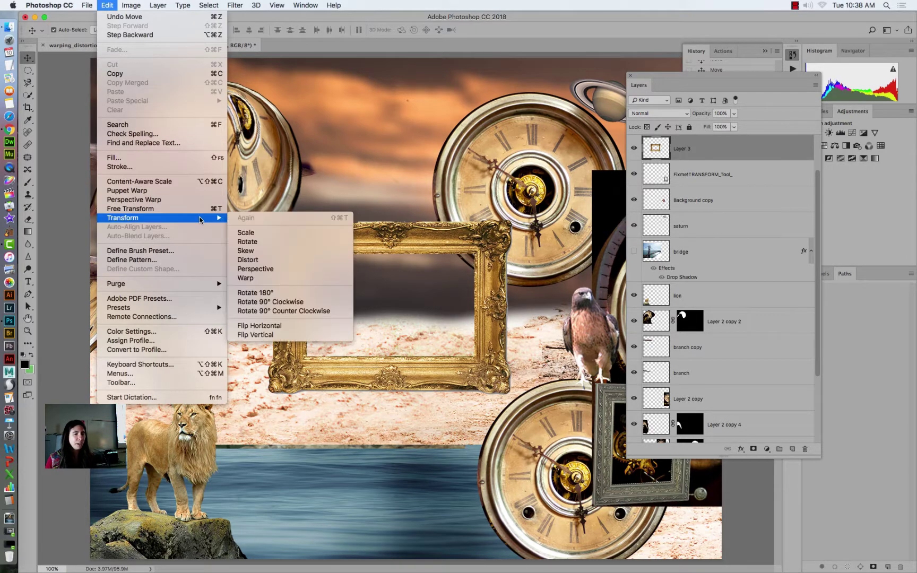
{"action": "left_click", "coordinate": [255, 269]}
{"action": "left_click_drag", "start_coordinate": [268, 395], "coordinate": [86, 360]}
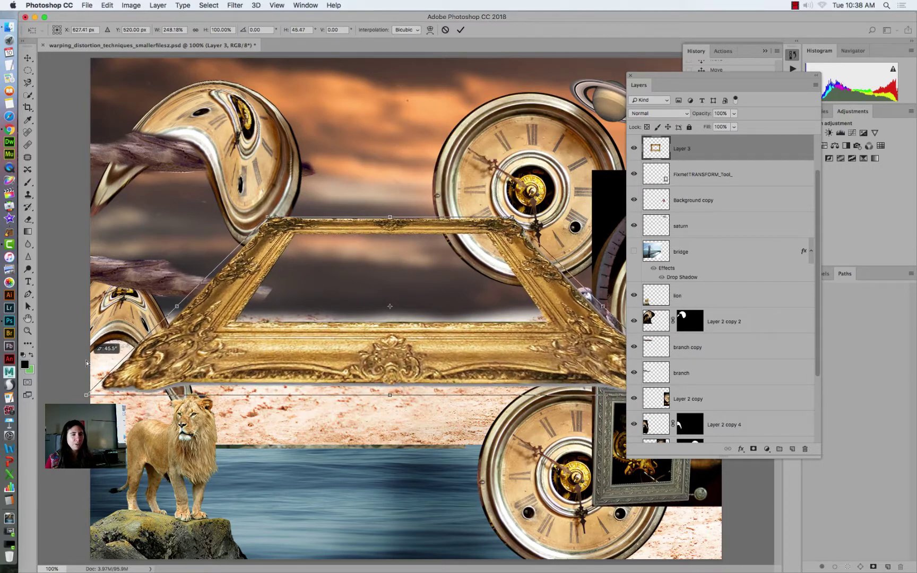
{"action": "left_click_drag", "start_coordinate": [269, 218], "coordinate": [284, 217]}
{"action": "key", "text": "Return"}
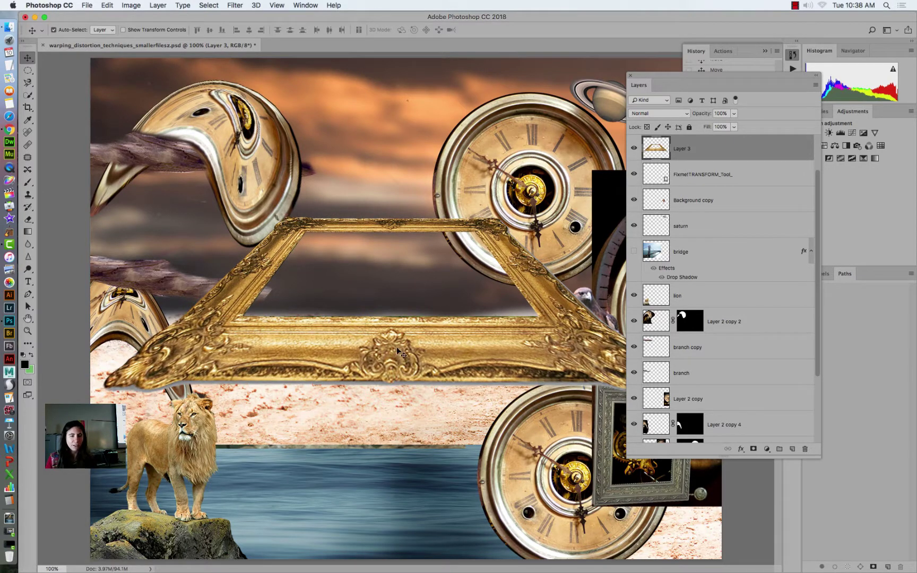
Lower the gold frame onto the desert sand and hide the water layer.
{"action": "left_click_drag", "start_coordinate": [397, 351], "coordinate": [396, 392]}
{"action": "left_click_drag", "start_coordinate": [373, 500], "coordinate": [373, 543]}
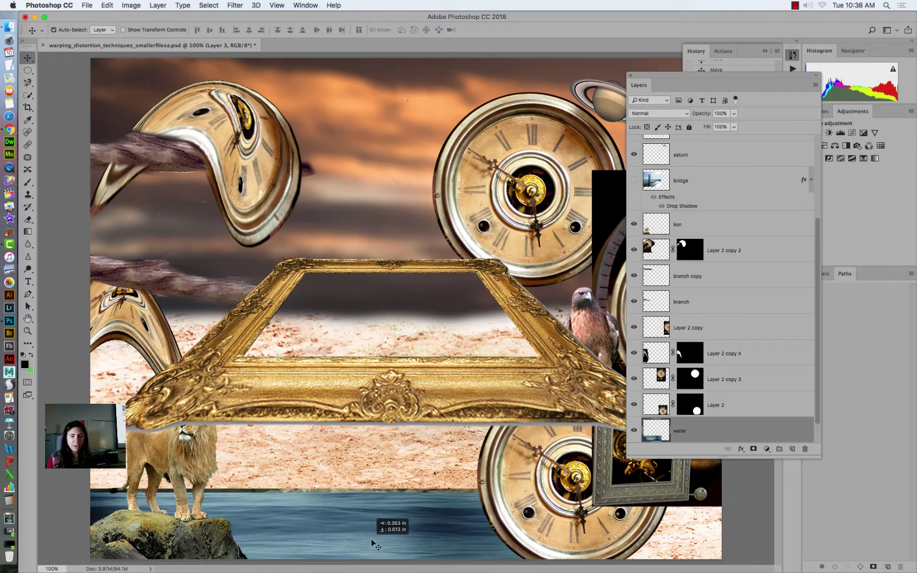
{"action": "left_click", "coordinate": [634, 428]}
{"action": "left_click_drag", "start_coordinate": [430, 399], "coordinate": [424, 436]}
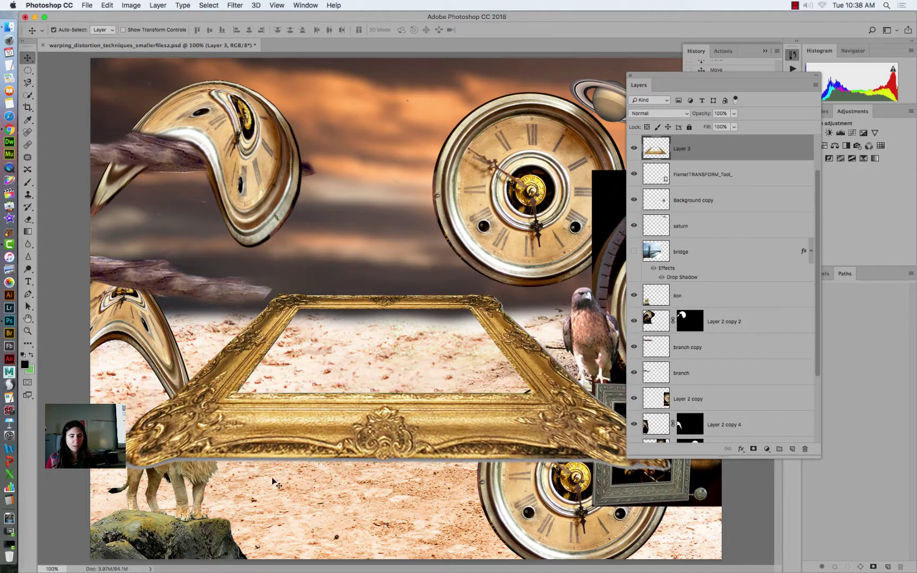
Move the lion on its rock from the lower left corner to the upper right, just above the hawk.
{"action": "left_click", "coordinate": [194, 483]}
{"action": "left_click_drag", "start_coordinate": [195, 482], "coordinate": [321, 276]}
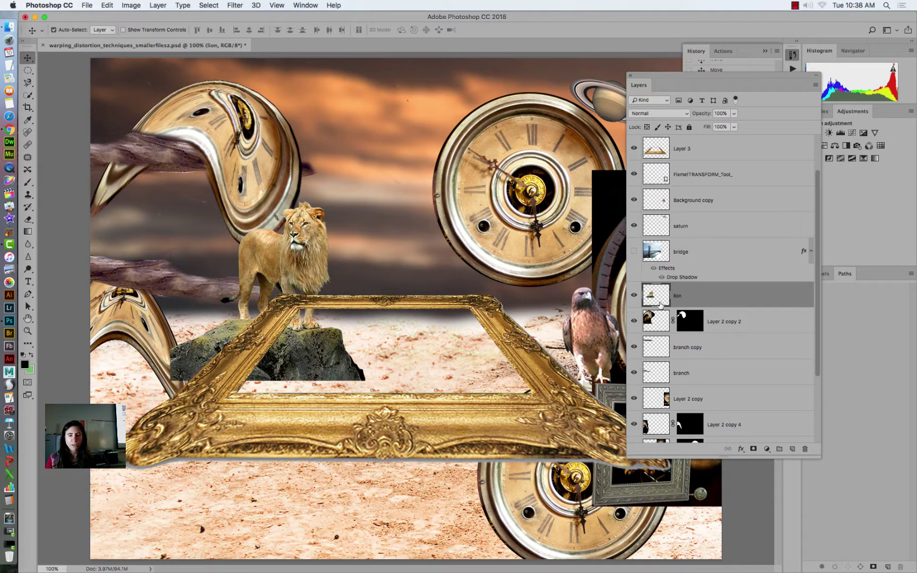
{"action": "left_click_drag", "start_coordinate": [304, 239], "coordinate": [699, 50]}
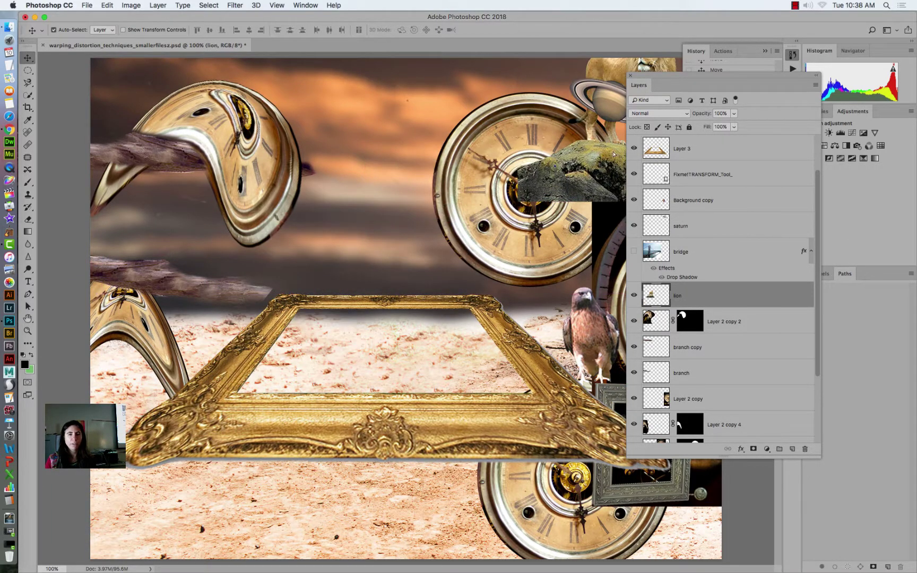
{"action": "left_click_drag", "start_coordinate": [614, 155], "coordinate": [613, 179]}
{"action": "key", "text": "super+z"}
{"action": "left_click_drag", "start_coordinate": [299, 235], "coordinate": [632, 246]}
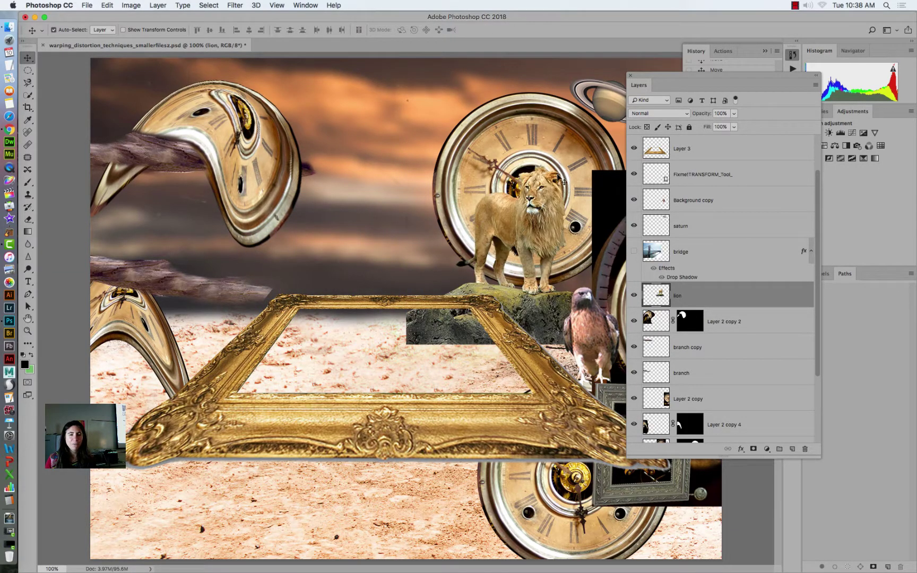
{"action": "left_click_drag", "start_coordinate": [501, 220], "coordinate": [611, 169]}
Raise the Layer 2 copy 3 clock above the frame layer and place it over the frame's front edge.
{"action": "left_click_drag", "start_coordinate": [553, 163], "coordinate": [403, 240]}
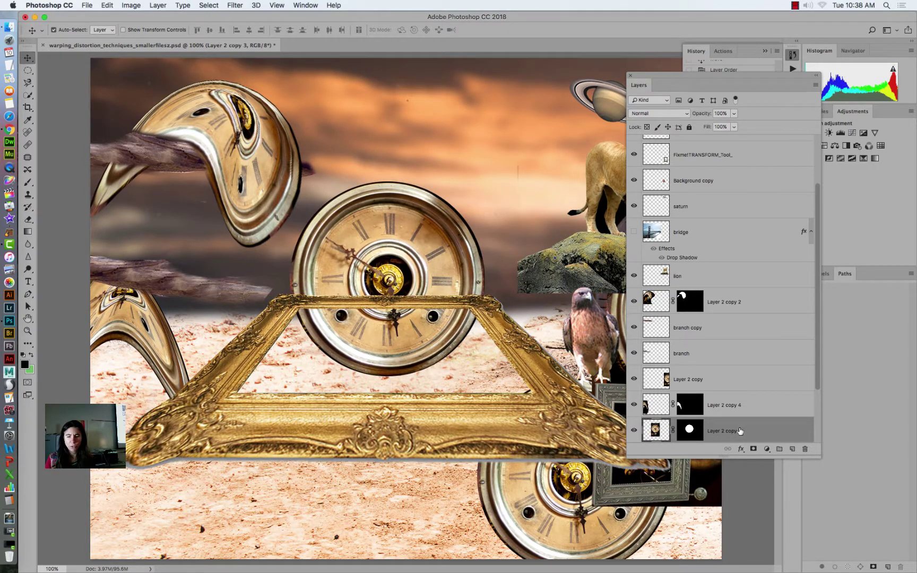
{"action": "left_click_drag", "start_coordinate": [740, 430], "coordinate": [739, 190]}
{"action": "left_click_drag", "start_coordinate": [409, 238], "coordinate": [361, 345]}
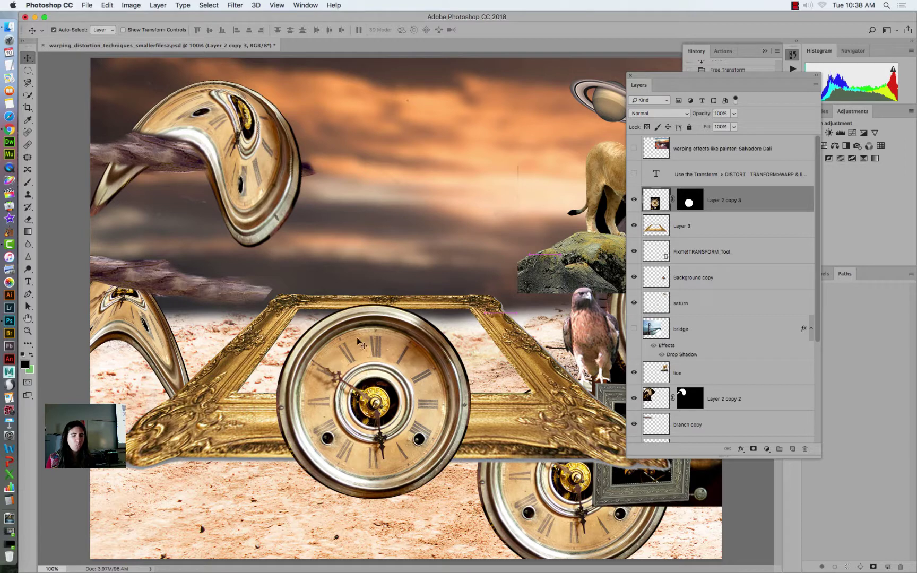
{"action": "left_click", "coordinate": [107, 6]}
{"action": "mouse_move", "coordinate": [217, 217]}
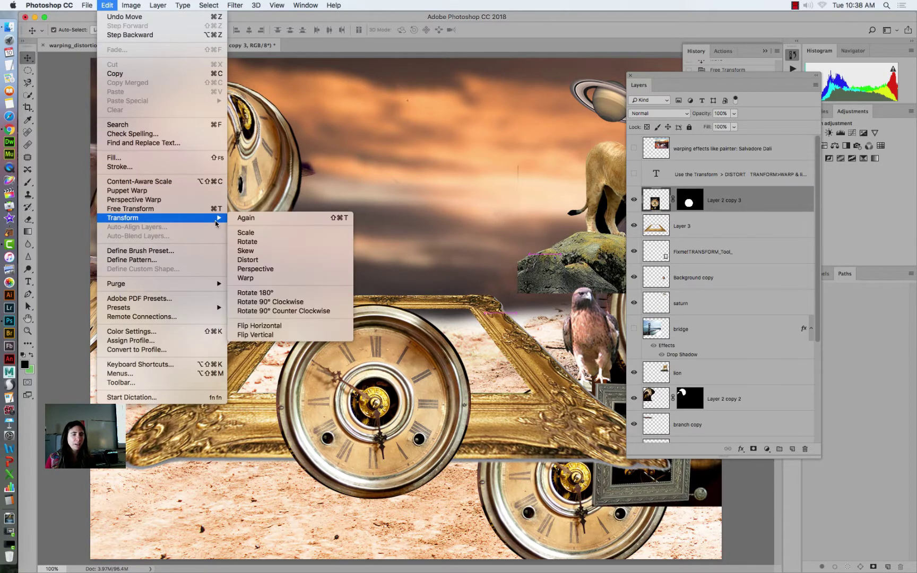
{"action": "left_click", "coordinate": [256, 277]}
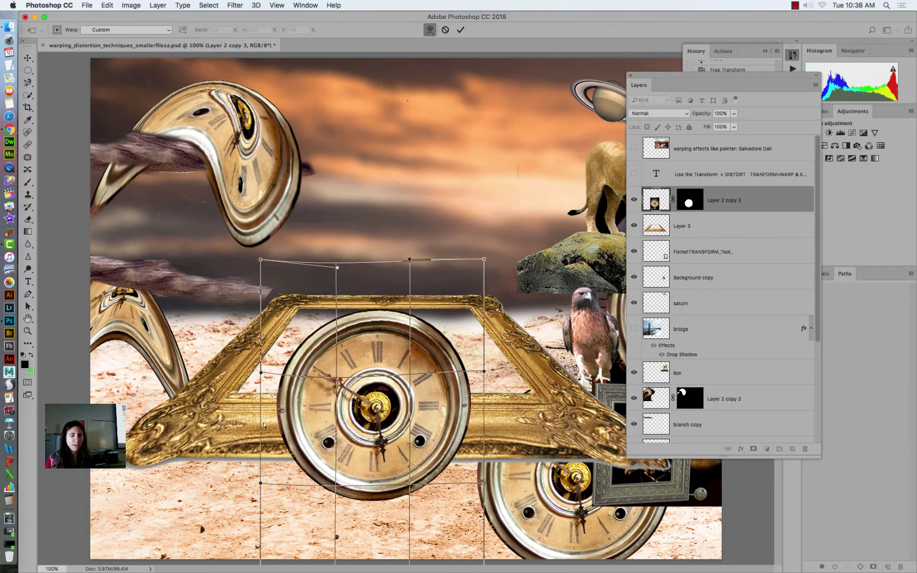
{"action": "left_click_drag", "start_coordinate": [261, 373], "coordinate": [315, 287]}
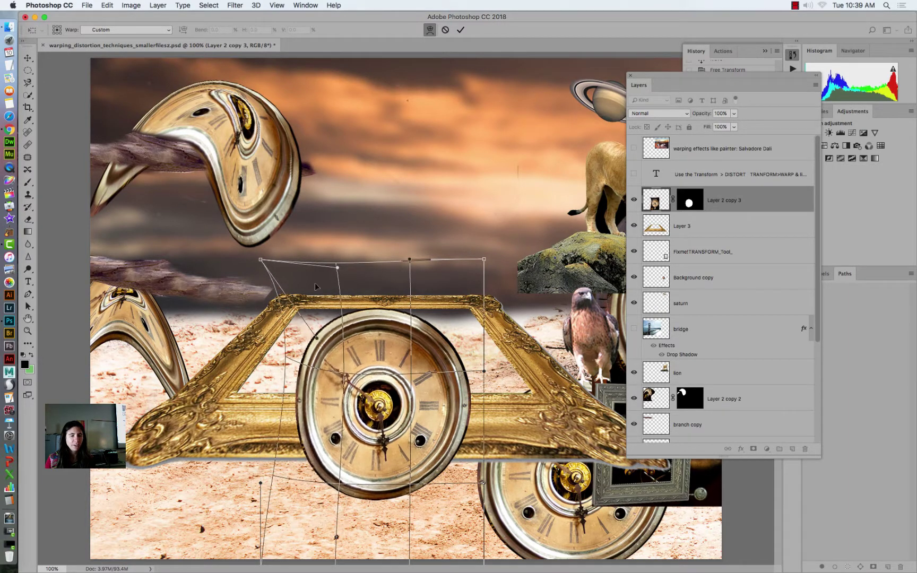
{"action": "left_click_drag", "start_coordinate": [261, 260], "coordinate": [142, 383]}
{"action": "left_click_drag", "start_coordinate": [486, 260], "coordinate": [480, 377]}
{"action": "left_click_drag", "start_coordinate": [368, 294], "coordinate": [344, 436]}
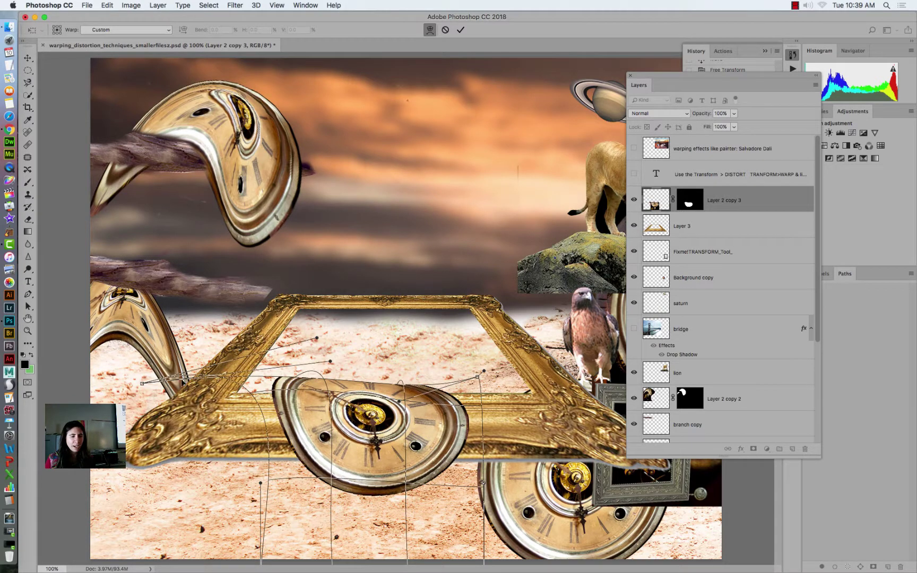
{"action": "left_click_drag", "start_coordinate": [141, 381], "coordinate": [192, 397]}
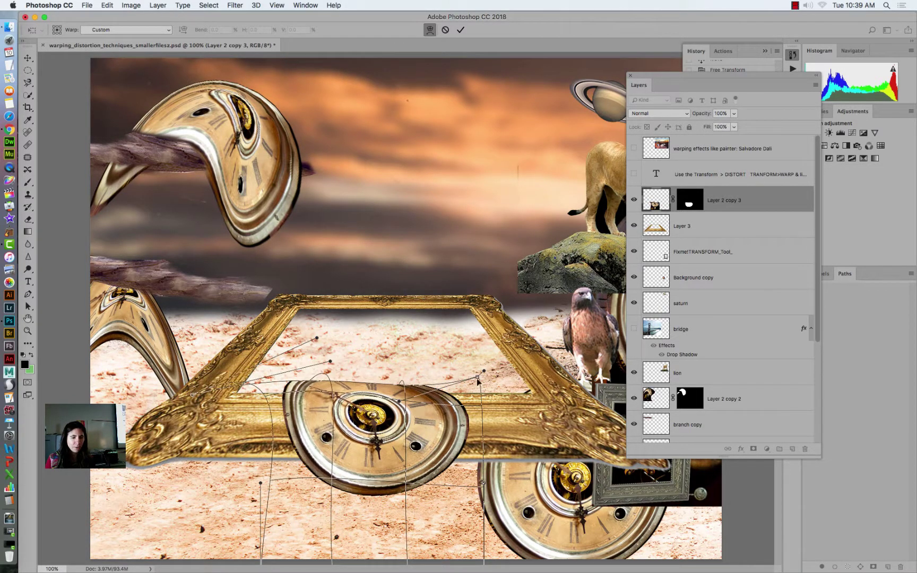
{"action": "left_click_drag", "start_coordinate": [478, 380], "coordinate": [459, 365]}
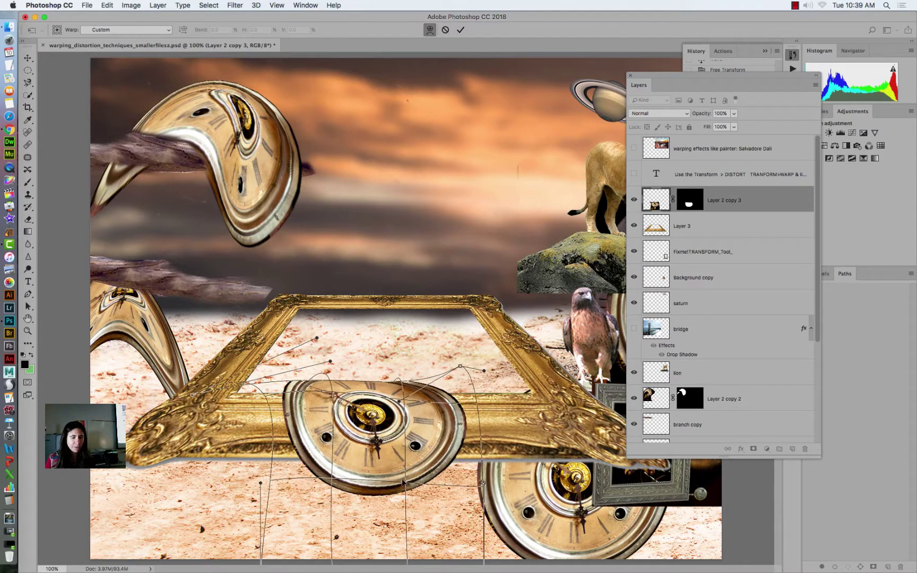
{"action": "left_click_drag", "start_coordinate": [404, 482], "coordinate": [262, 375]}
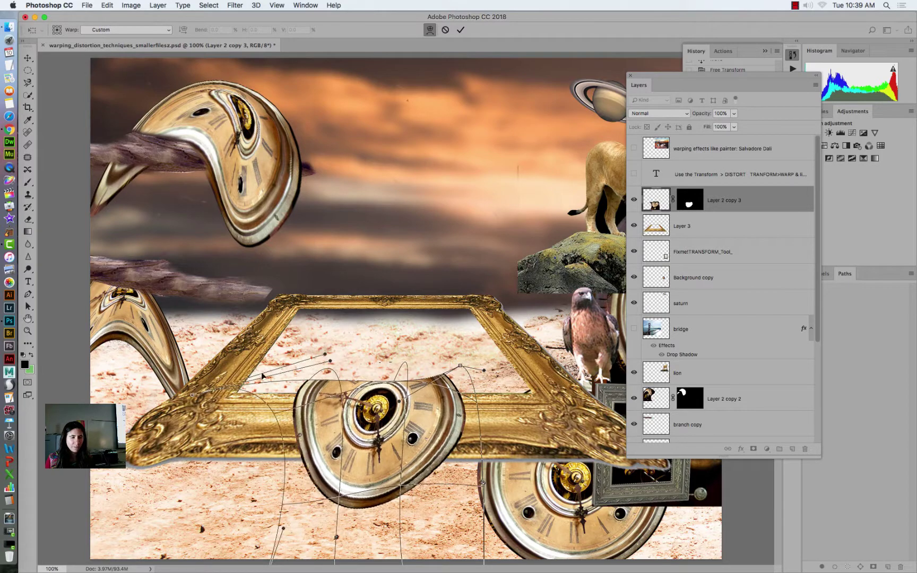
{"action": "left_click_drag", "start_coordinate": [189, 397], "coordinate": [235, 437]}
{"action": "left_click_drag", "start_coordinate": [459, 368], "coordinate": [477, 392]}
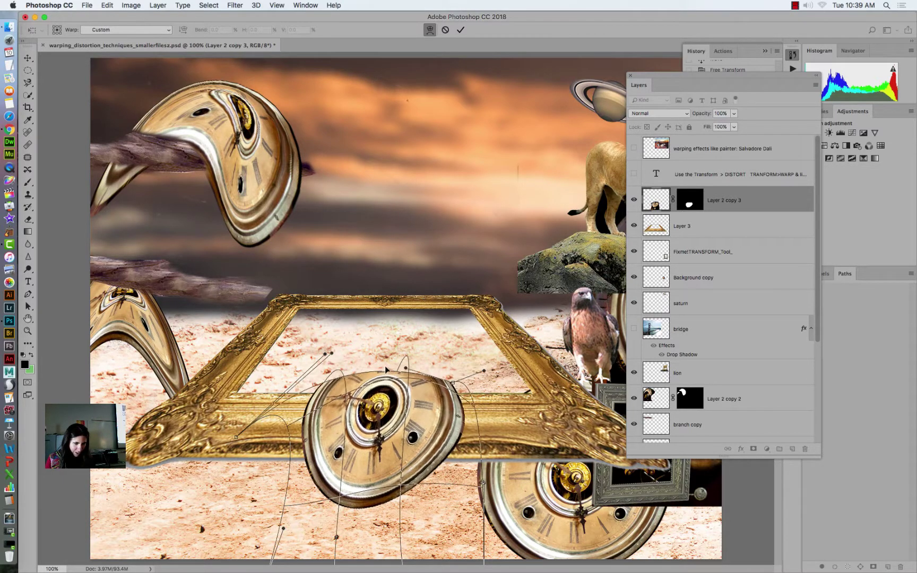
{"action": "left_click_drag", "start_coordinate": [396, 369], "coordinate": [371, 425]}
{"action": "key", "text": "Escape"}
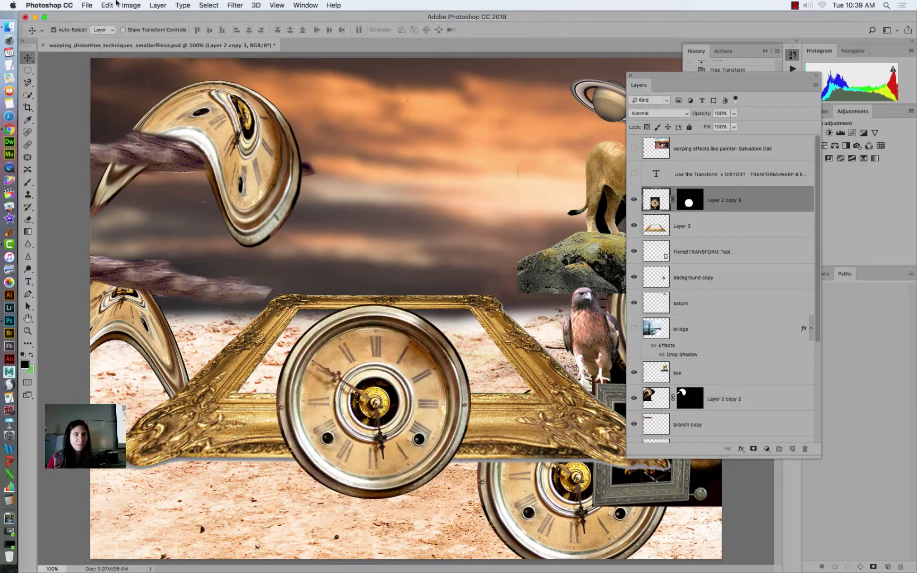
Warp the Layer 2 copy 3 clock into a drooping, melted arc over the frame's left side and apply the warp.
{"action": "left_click", "coordinate": [106, 6]}
{"action": "mouse_move", "coordinate": [177, 218]}
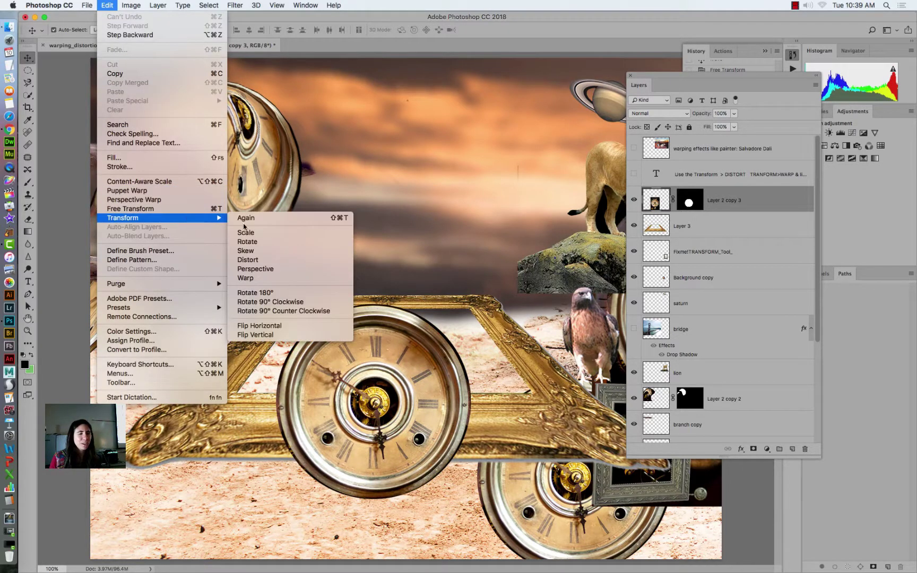
{"action": "left_click", "coordinate": [245, 278]}
{"action": "left_click_drag", "start_coordinate": [374, 404], "coordinate": [262, 305]}
{"action": "key", "text": "Return"}
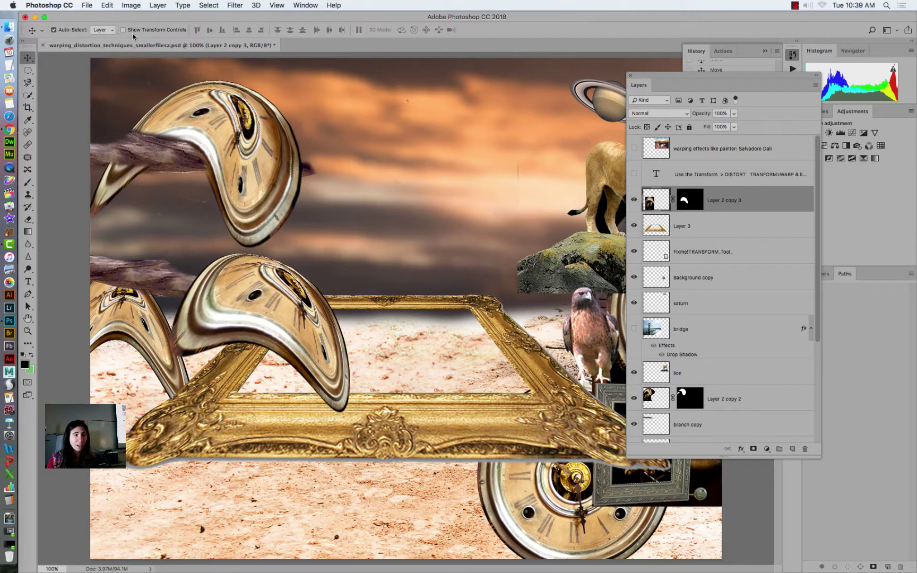
Scale the melted clock to about 123% width and 47% height, and position it over the frame's front edge.
{"action": "left_click", "coordinate": [107, 5]}
{"action": "mouse_move", "coordinate": [203, 219]}
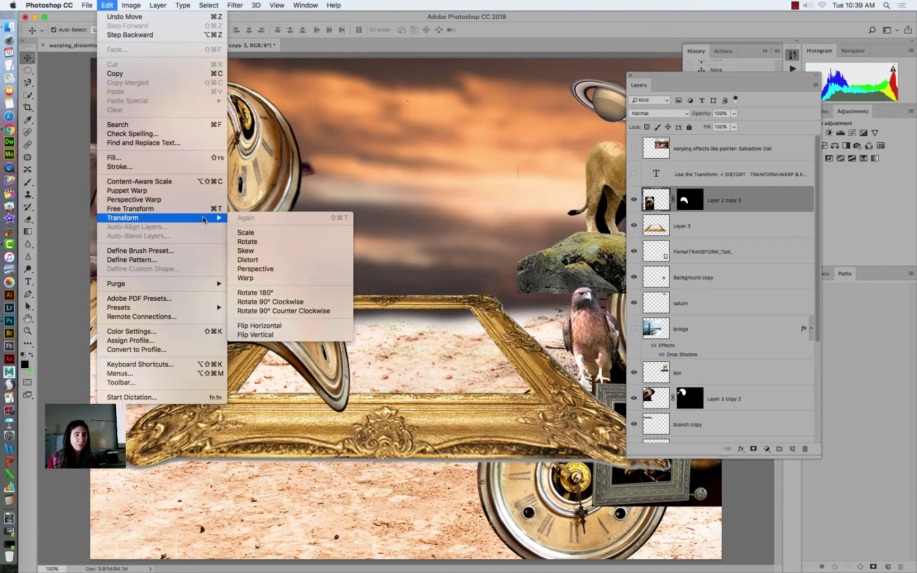
{"action": "left_click", "coordinate": [250, 232]}
{"action": "left_click_drag", "start_coordinate": [361, 244], "coordinate": [258, 300]}
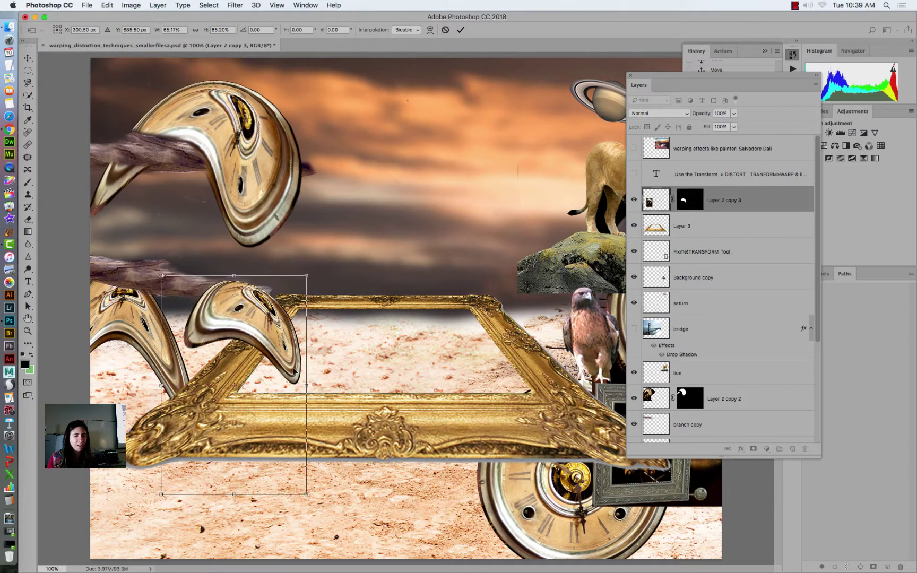
{"action": "left_click_drag", "start_coordinate": [233, 496], "coordinate": [233, 435]}
{"action": "left_click_drag", "start_coordinate": [305, 355], "coordinate": [436, 354]}
{"action": "left_click_drag", "start_coordinate": [356, 324], "coordinate": [428, 420]}
Skew the Layer 2 copy 3 clock larger by pulling its corners outward, shift it slightly up and left, and apply the transform.
{"action": "left_click", "coordinate": [107, 6]}
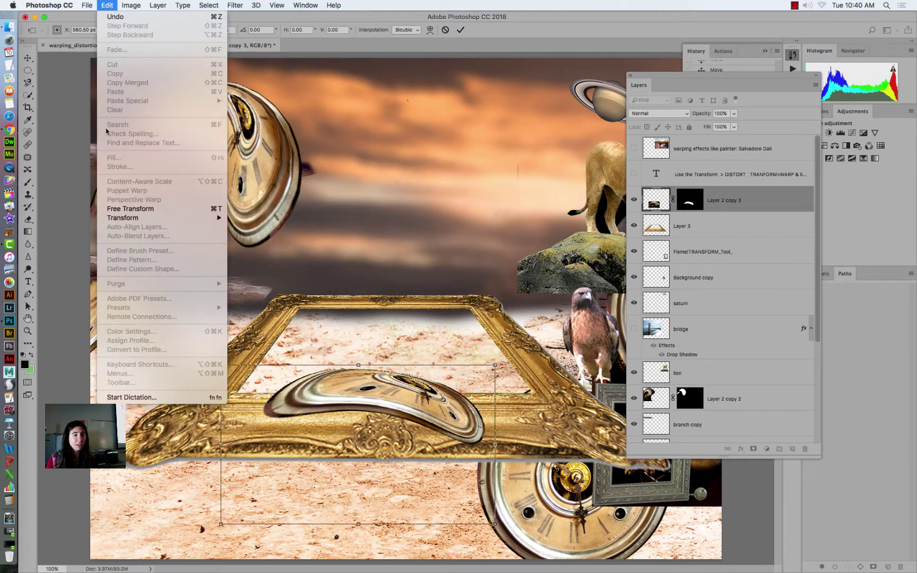
{"action": "mouse_move", "coordinate": [177, 219]}
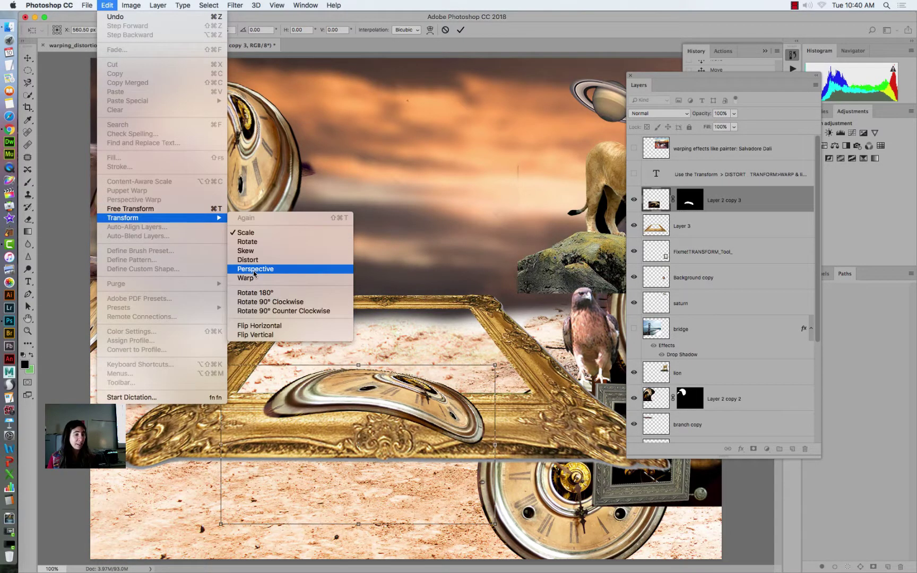
{"action": "left_click", "coordinate": [248, 248]}
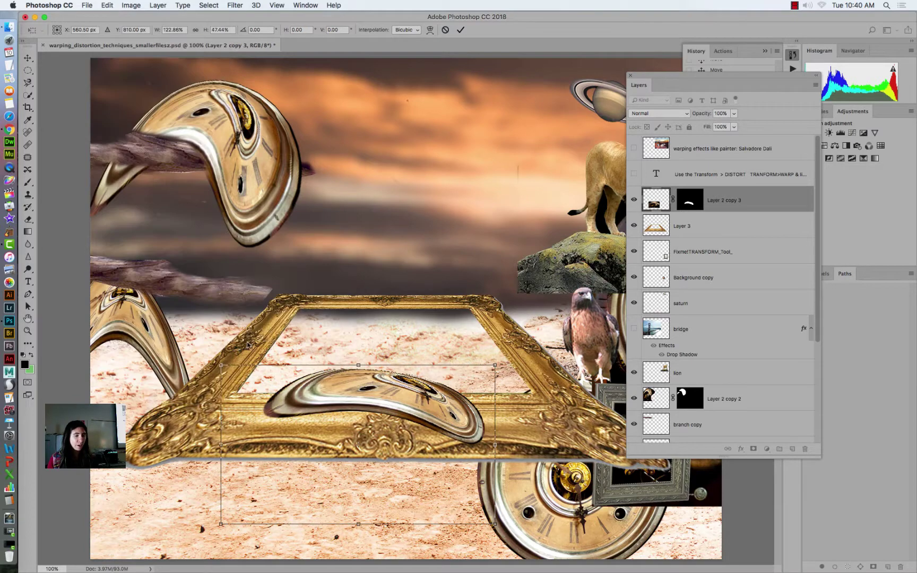
{"action": "left_click_drag", "start_coordinate": [223, 368], "coordinate": [142, 348]}
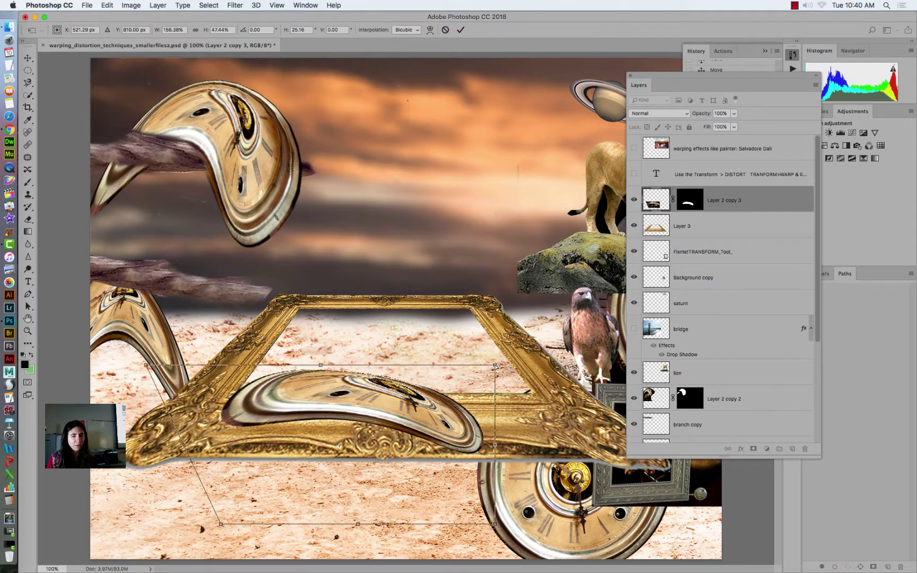
{"action": "left_click_drag", "start_coordinate": [494, 366], "coordinate": [494, 327]}
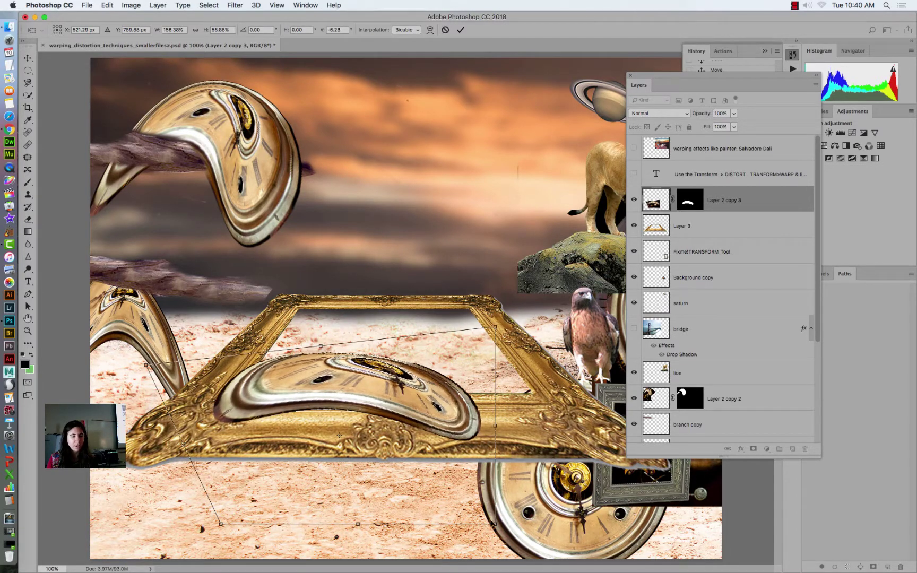
{"action": "left_click_drag", "start_coordinate": [494, 523], "coordinate": [494, 572]}
{"action": "left_click_drag", "start_coordinate": [371, 402], "coordinate": [337, 392]}
{"action": "key", "text": "Return"}
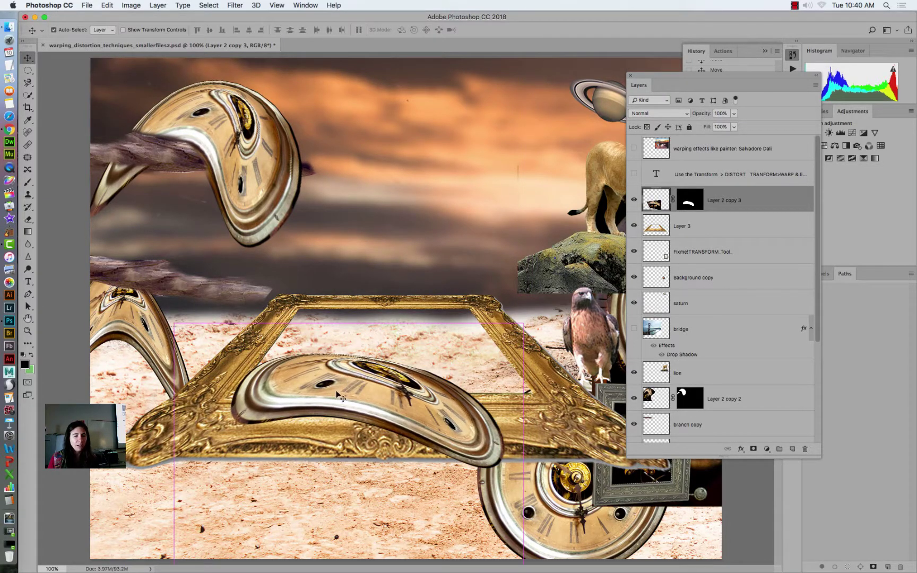
Warp the Layer 2 copy 3 clock into a long droop over the frame's front edge, apply it, and nudge the clock up and left.
{"action": "left_click", "coordinate": [107, 6]}
{"action": "mouse_move", "coordinate": [196, 218]}
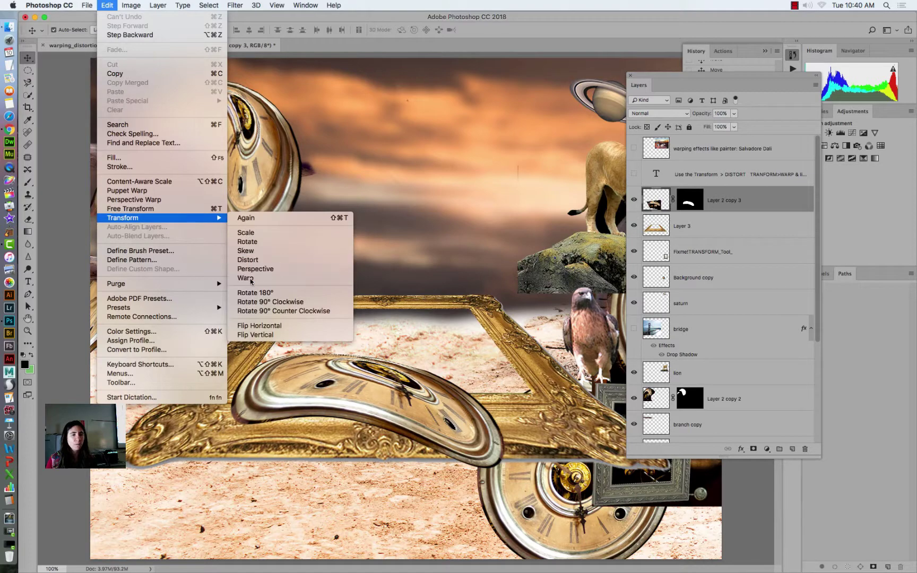
{"action": "left_click", "coordinate": [246, 278]}
{"action": "left_click_drag", "start_coordinate": [351, 430], "coordinate": [295, 359]}
{"action": "left_click_drag", "start_coordinate": [454, 462], "coordinate": [381, 499]}
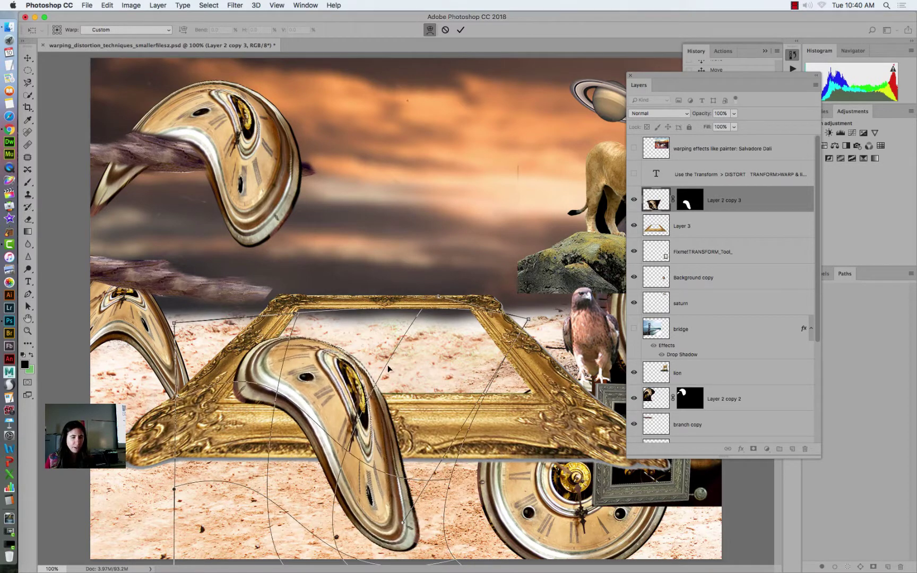
{"action": "left_click_drag", "start_coordinate": [388, 364], "coordinate": [396, 368]}
{"action": "mouse_move", "coordinate": [287, 365]}
{"action": "left_mouse_down"}
{"action": "mouse_move", "coordinate": [265, 372]}
{"action": "mouse_move", "coordinate": [281, 364]}
{"action": "left_mouse_up"}
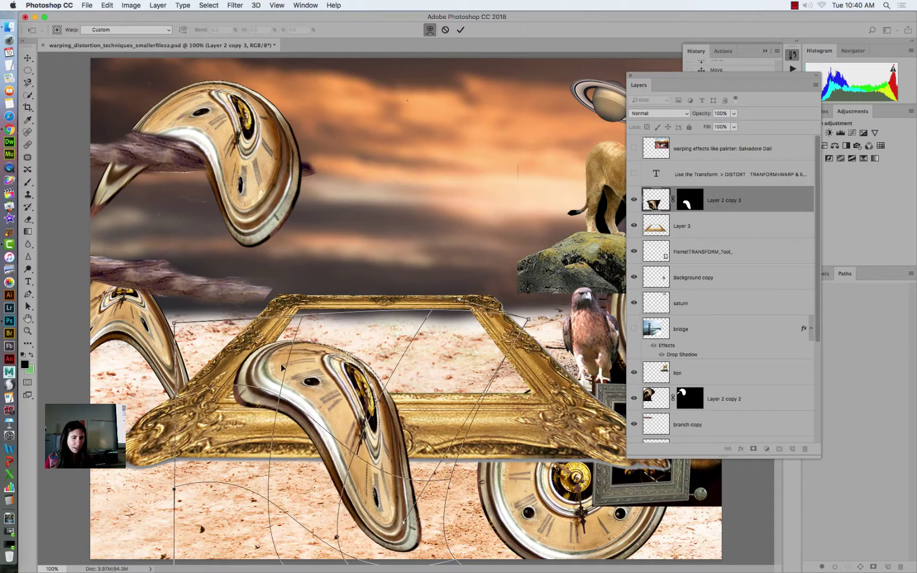
{"action": "key", "text": "Return"}
{"action": "left_click_drag", "start_coordinate": [354, 385], "coordinate": [307, 352]}
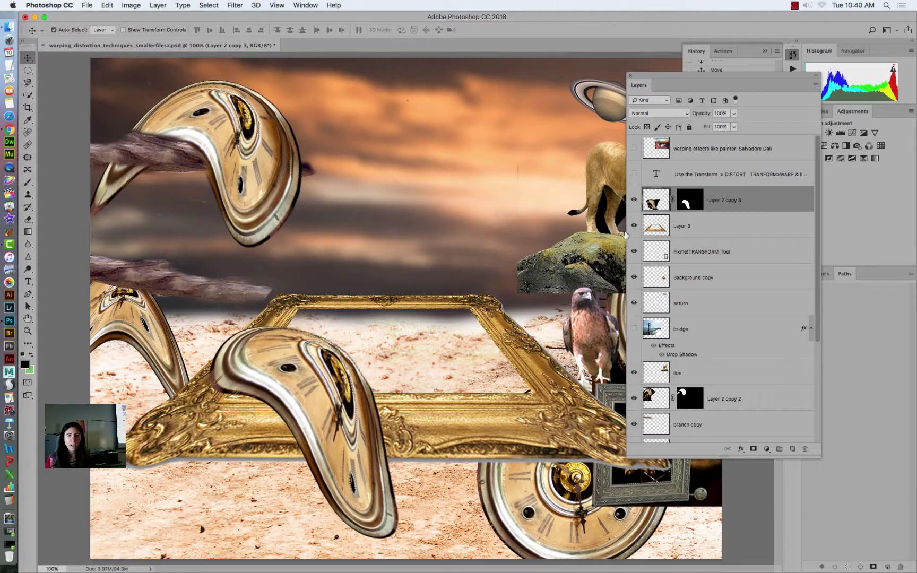
Load the clock's mask as a selection, ripple its rim and face with Liquify using a size 16 brush, and deselect.
{"action": "left_click", "coordinate": [685, 202], "text": "ctrl"}
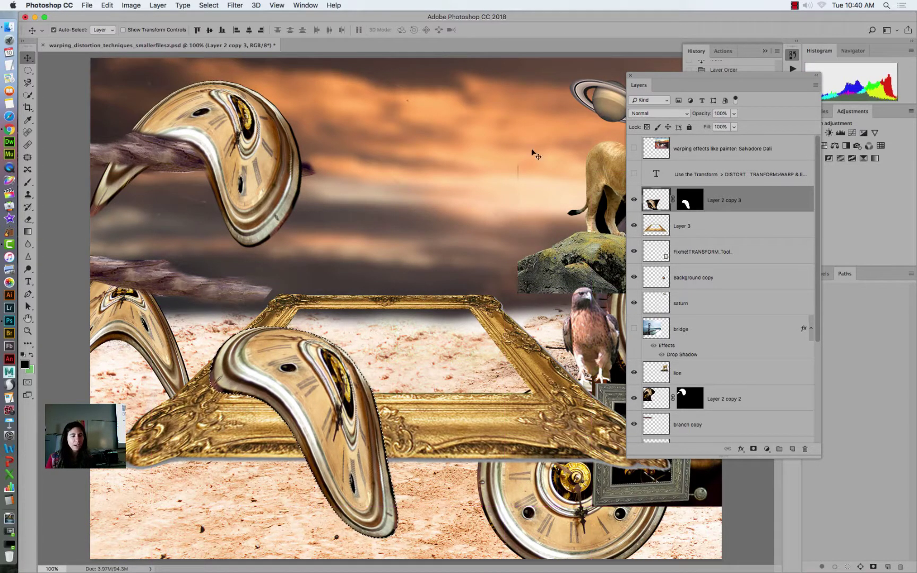
{"action": "left_click", "coordinate": [236, 5]}
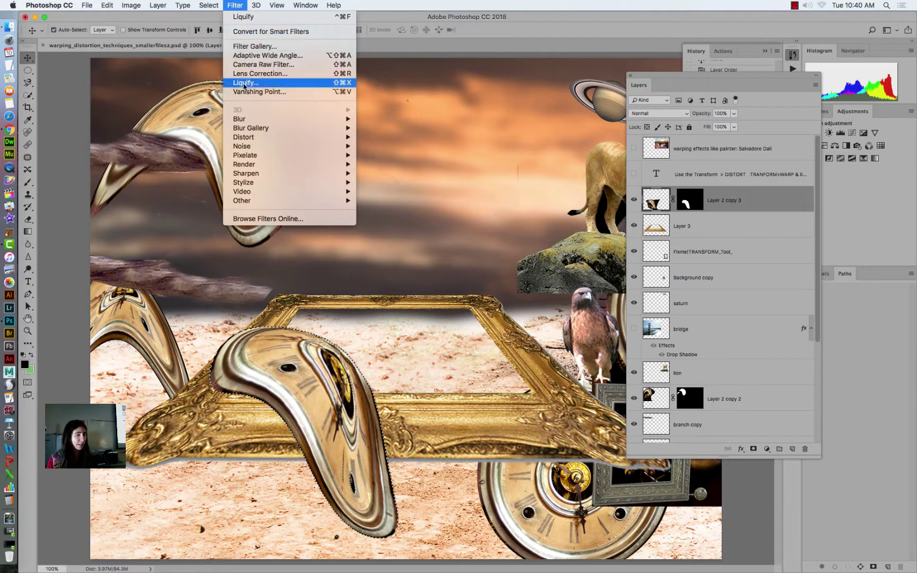
{"action": "left_click", "coordinate": [273, 87]}
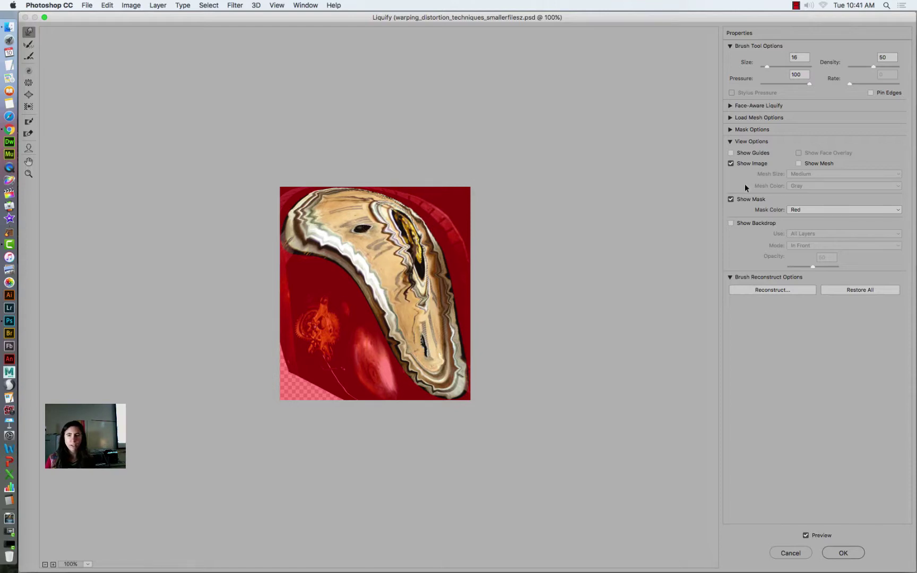
{"action": "left_click", "coordinate": [842, 553]}
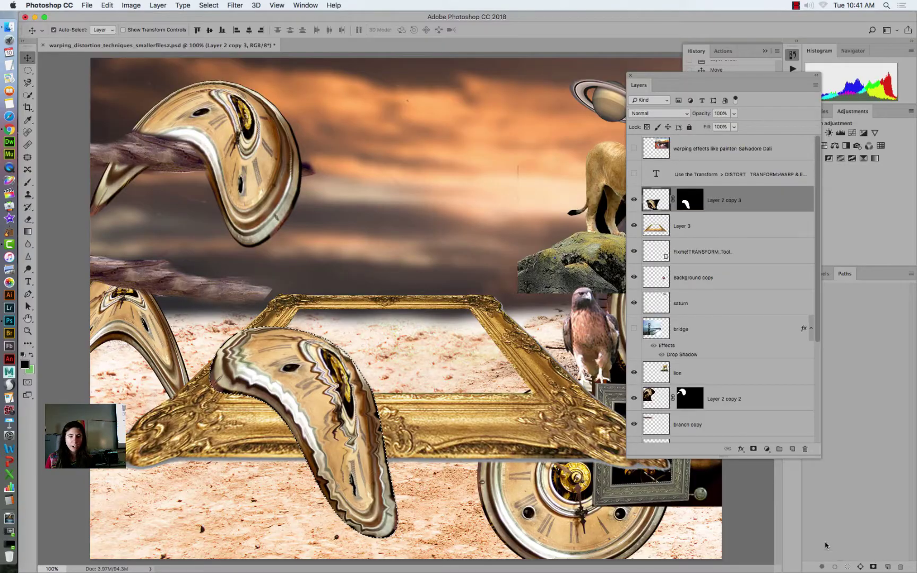
{"action": "key", "text": "super+d"}
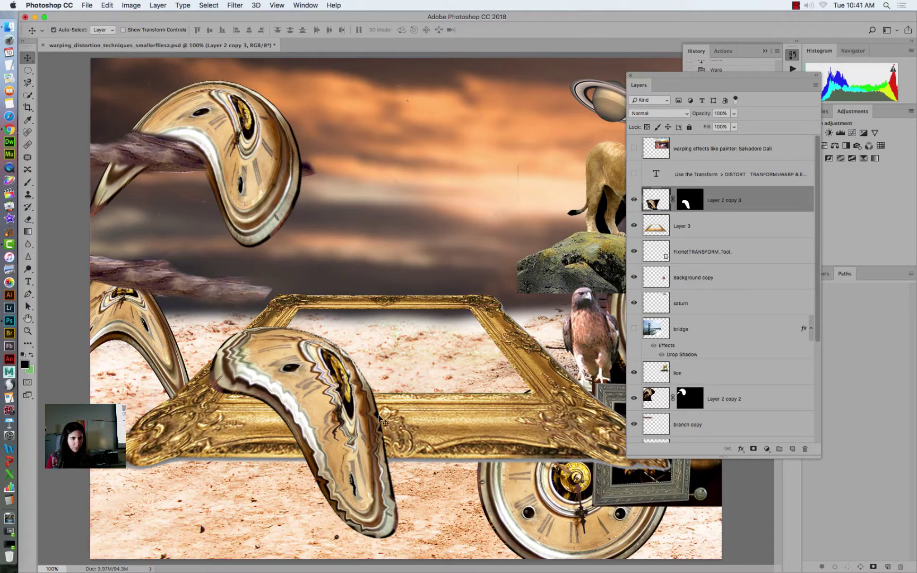
Move the rippled clock over the frame's left side and mask out the part crossing the frame's front edge with the Brush.
{"action": "left_click_drag", "start_coordinate": [301, 357], "coordinate": [256, 305]}
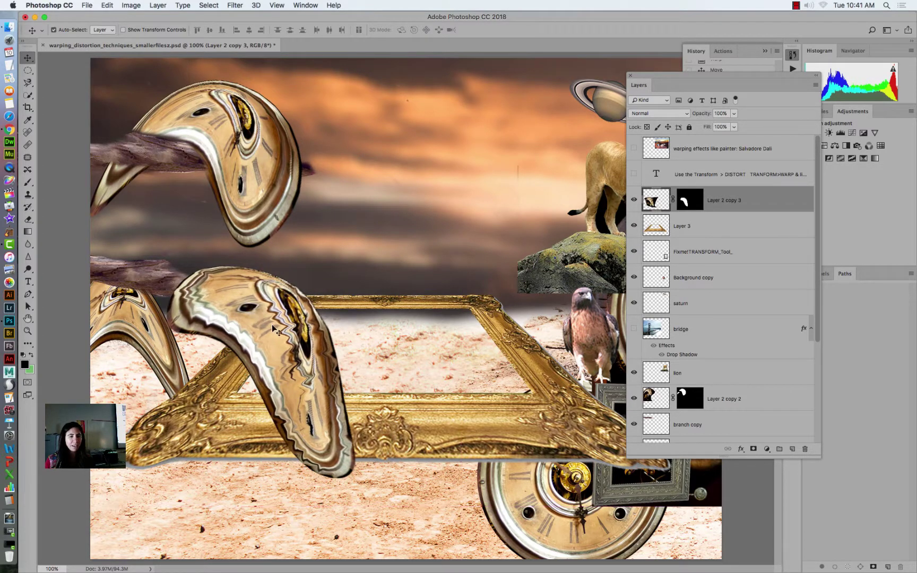
{"action": "left_click_drag", "start_coordinate": [307, 370], "coordinate": [300, 377]}
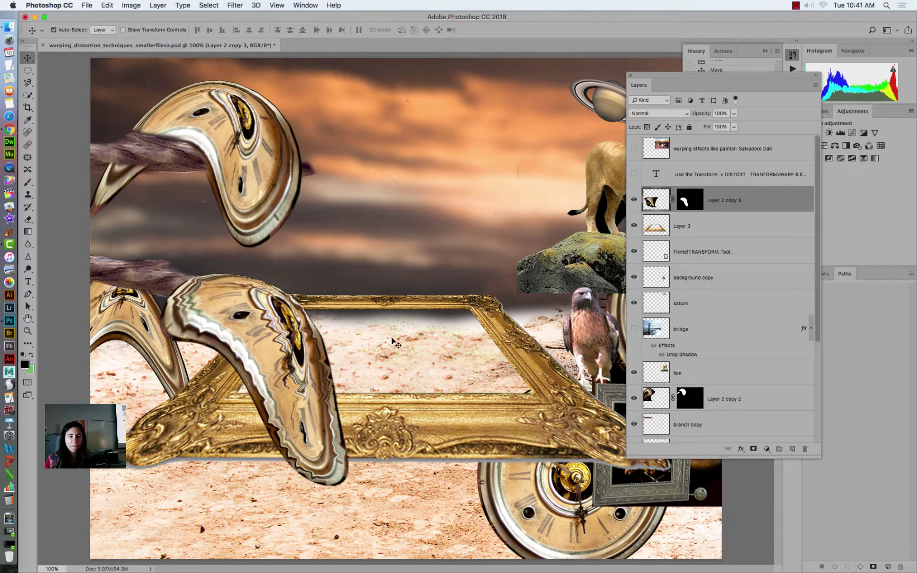
{"action": "left_click", "coordinate": [690, 200]}
{"action": "left_click", "coordinate": [28, 182]}
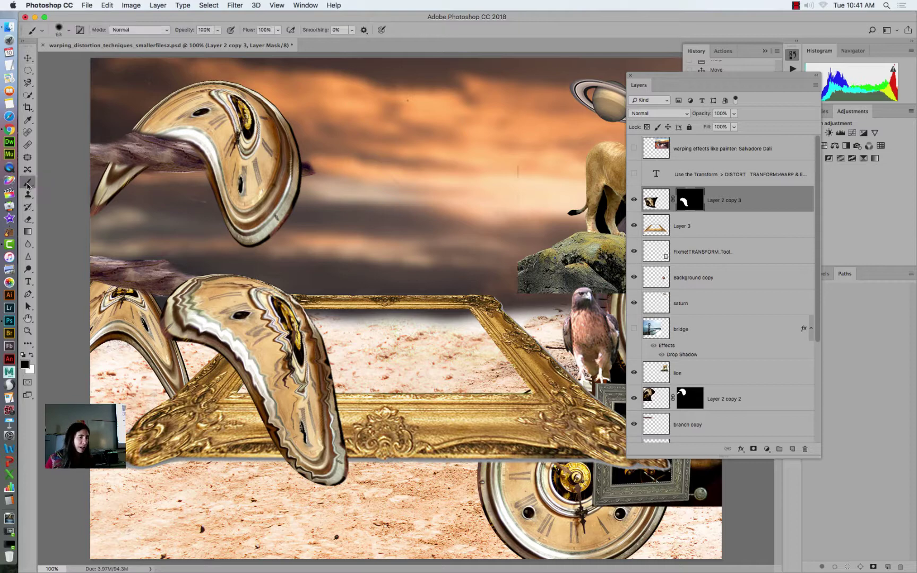
{"action": "mouse_move", "coordinate": [336, 415]}
{"action": "left_mouse_down"}
{"action": "mouse_move", "coordinate": [232, 418]}
{"action": "mouse_move", "coordinate": [346, 411]}
{"action": "mouse_move", "coordinate": [224, 402]}
{"action": "mouse_move", "coordinate": [385, 420]}
{"action": "mouse_move", "coordinate": [231, 430]}
{"action": "mouse_move", "coordinate": [385, 437]}
{"action": "mouse_move", "coordinate": [255, 441]}
{"action": "mouse_move", "coordinate": [433, 429]}
{"action": "mouse_move", "coordinate": [259, 426]}
{"action": "mouse_move", "coordinate": [394, 435]}
{"action": "mouse_move", "coordinate": [285, 436]}
{"action": "mouse_move", "coordinate": [390, 390]}
{"action": "left_mouse_up"}
Move Saturn and the lion on its rock left, placing the rock just above the frame's back edge.
{"action": "left_click_drag", "start_coordinate": [657, 79], "coordinate": [767, 112]}
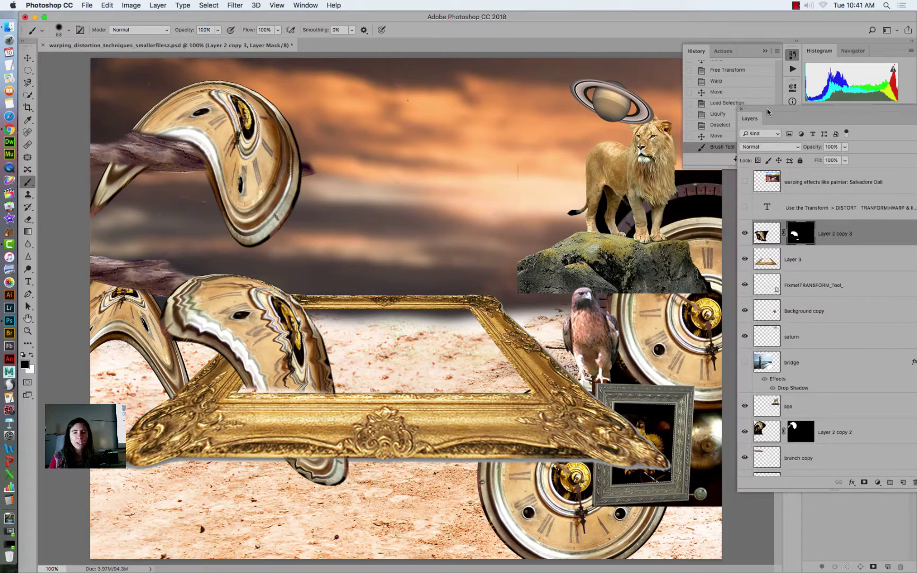
{"action": "left_click", "coordinate": [29, 58]}
{"action": "left_click_drag", "start_coordinate": [613, 102], "coordinate": [352, 108]}
{"action": "left_click_drag", "start_coordinate": [594, 182], "coordinate": [389, 180]}
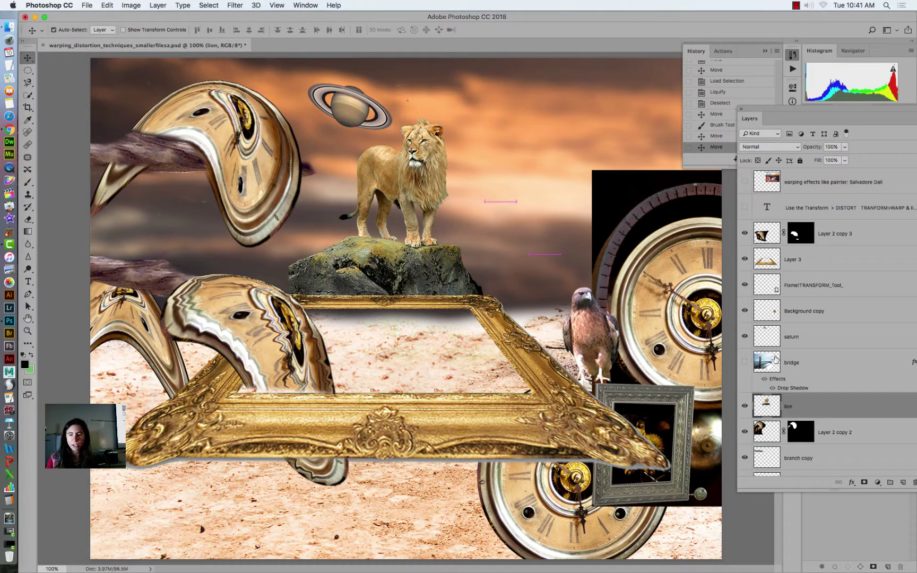
Show the water layer and move it up to the horizon so it fills the area behind the frame.
{"action": "left_click_drag", "start_coordinate": [779, 110], "coordinate": [693, 95]}
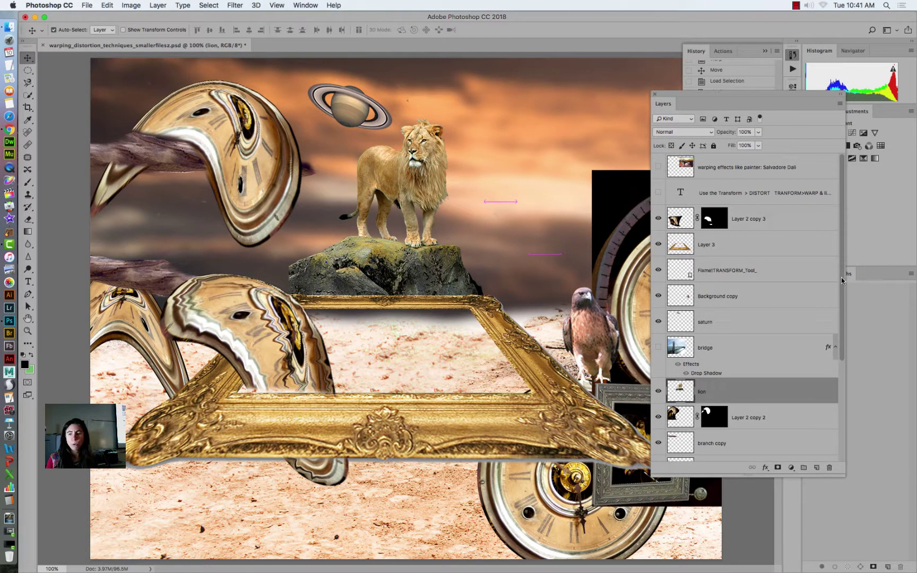
{"action": "left_click_drag", "start_coordinate": [841, 277], "coordinate": [838, 378]}
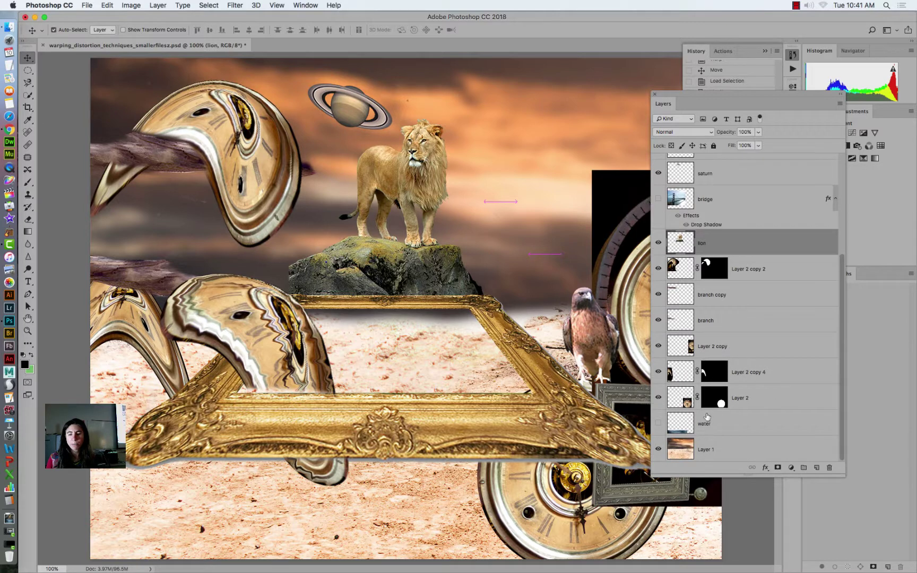
{"action": "left_click", "coordinate": [658, 423]}
{"action": "left_click", "coordinate": [682, 425]}
{"action": "left_click_drag", "start_coordinate": [399, 519], "coordinate": [450, 314]}
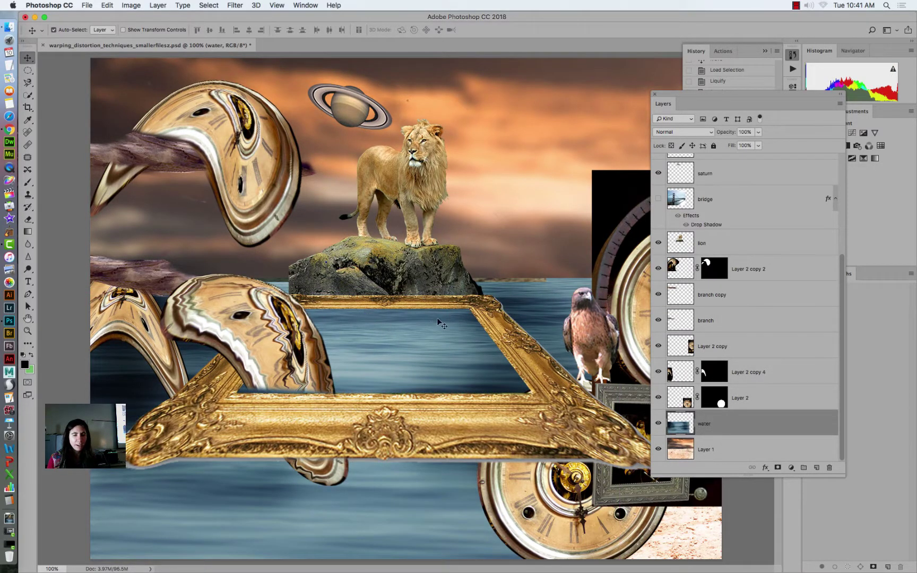
Distort the water layer's corners to fit inside the gold frame's opening and apply the transform.
{"action": "left_click", "coordinate": [106, 5]}
{"action": "mouse_move", "coordinate": [147, 220]}
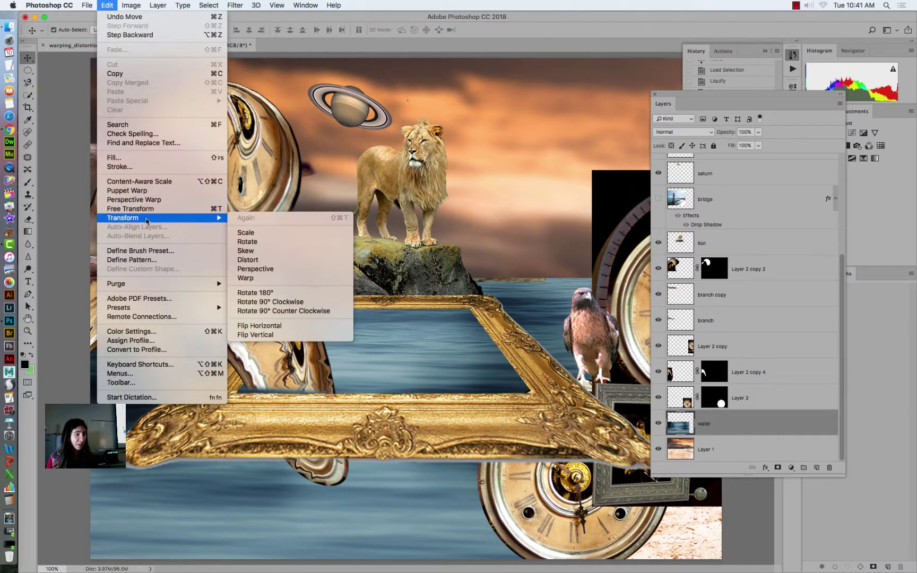
{"action": "left_click", "coordinate": [248, 260]}
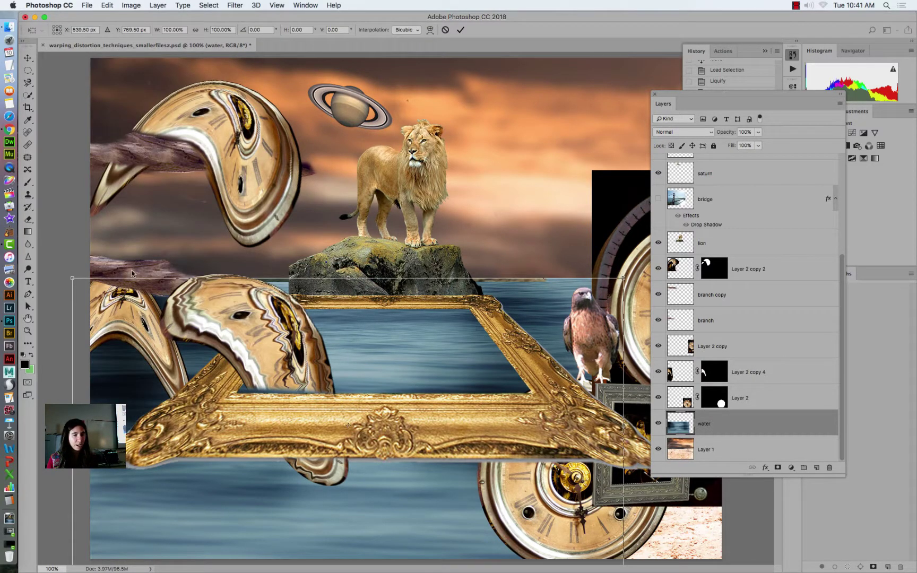
{"action": "left_click_drag", "start_coordinate": [72, 278], "coordinate": [274, 301]}
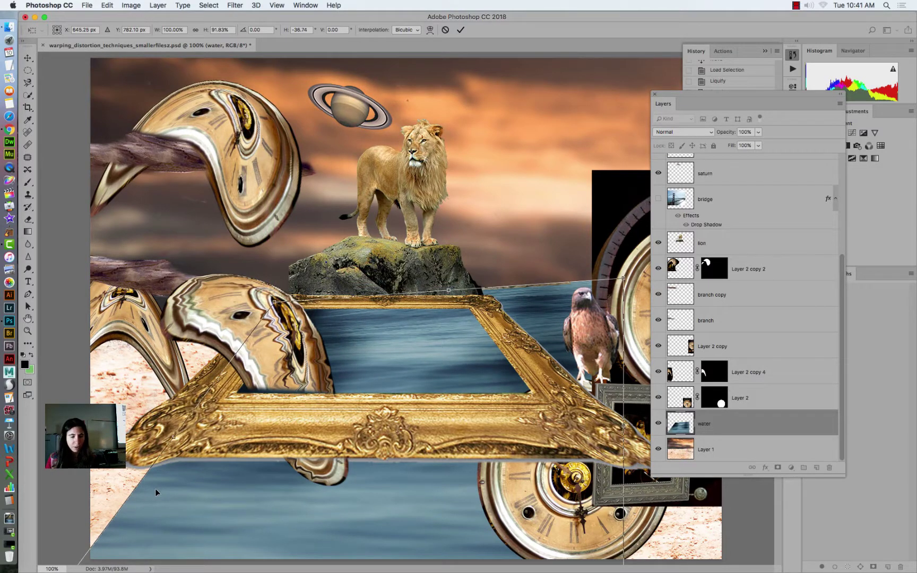
{"action": "key", "text": "super+minus"}
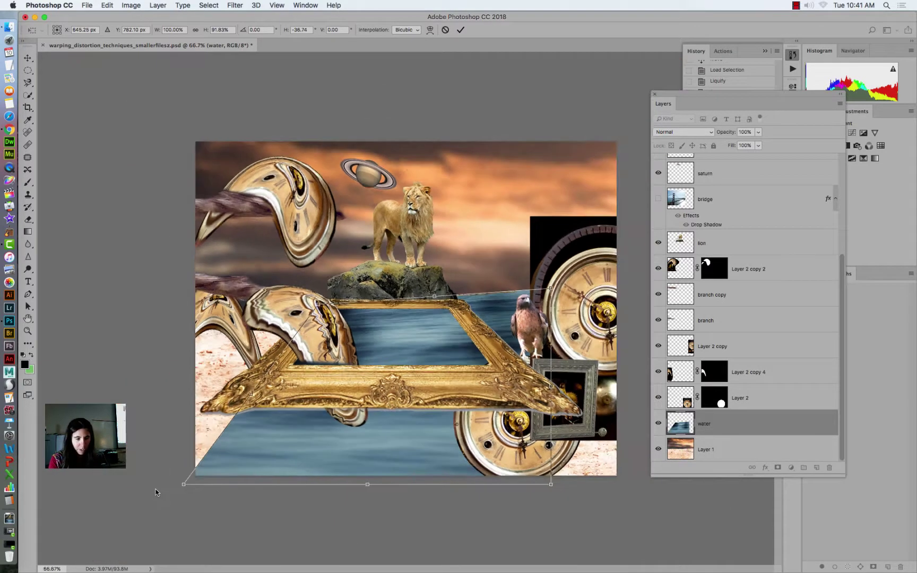
{"action": "left_click_drag", "start_coordinate": [185, 484], "coordinate": [218, 404]}
{"action": "left_click_drag", "start_coordinate": [553, 485], "coordinate": [549, 405]}
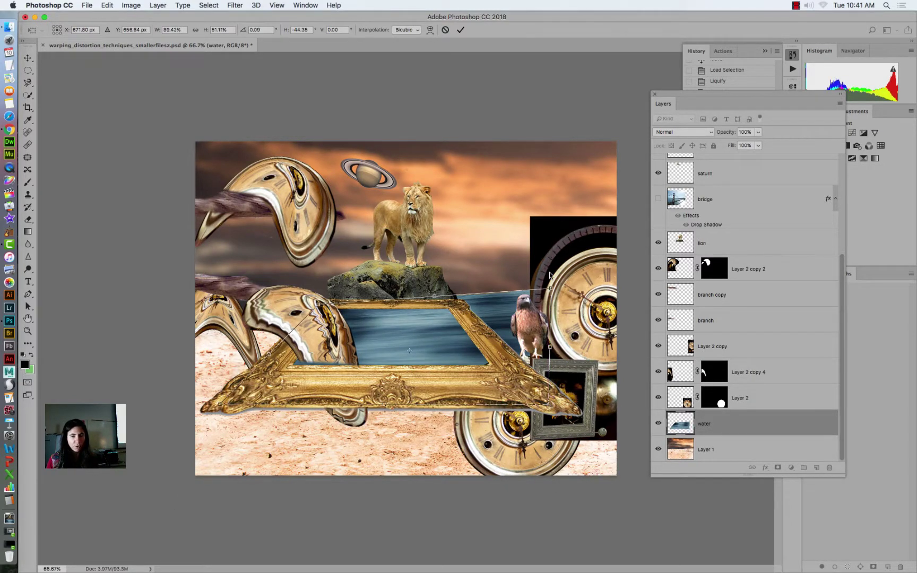
{"action": "left_click_drag", "start_coordinate": [551, 289], "coordinate": [460, 307]}
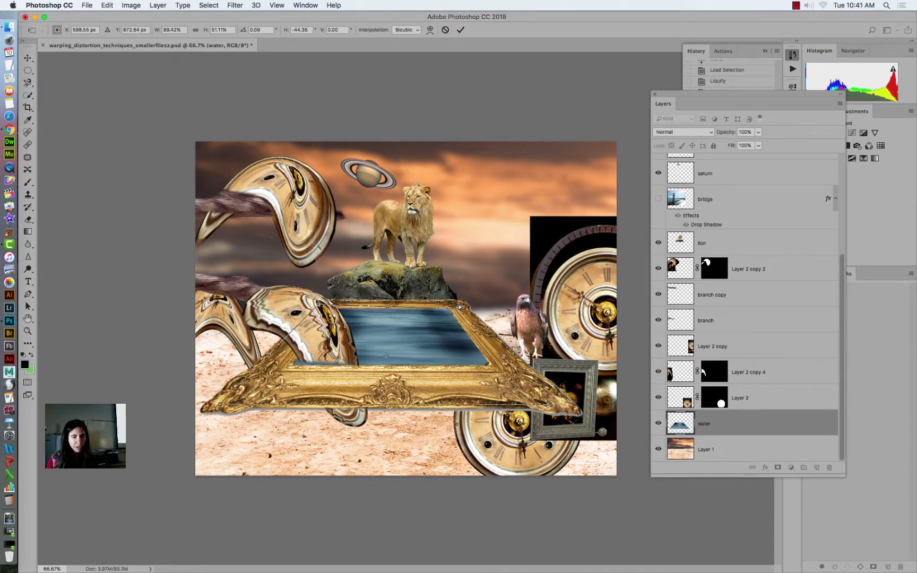
{"action": "left_click_drag", "start_coordinate": [223, 408], "coordinate": [218, 408]}
{"action": "key", "text": "Return"}
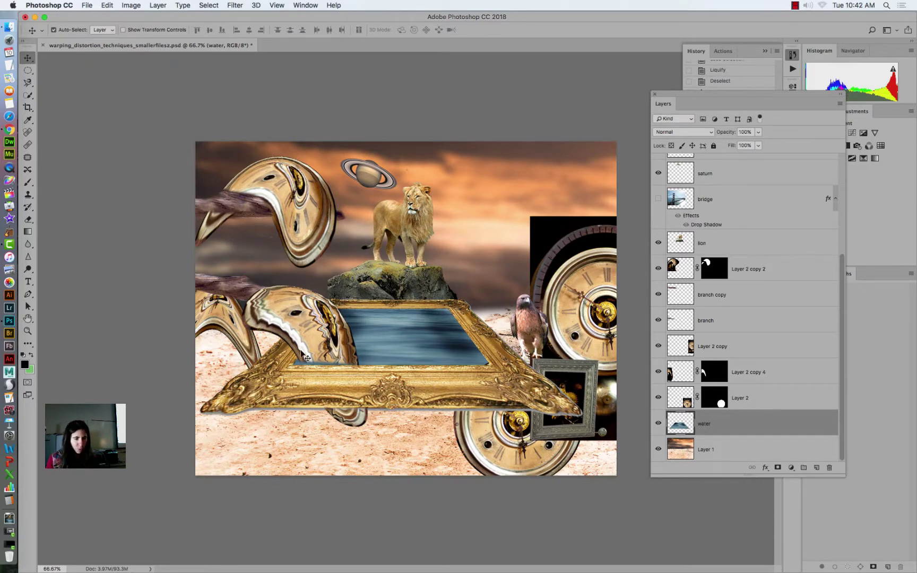